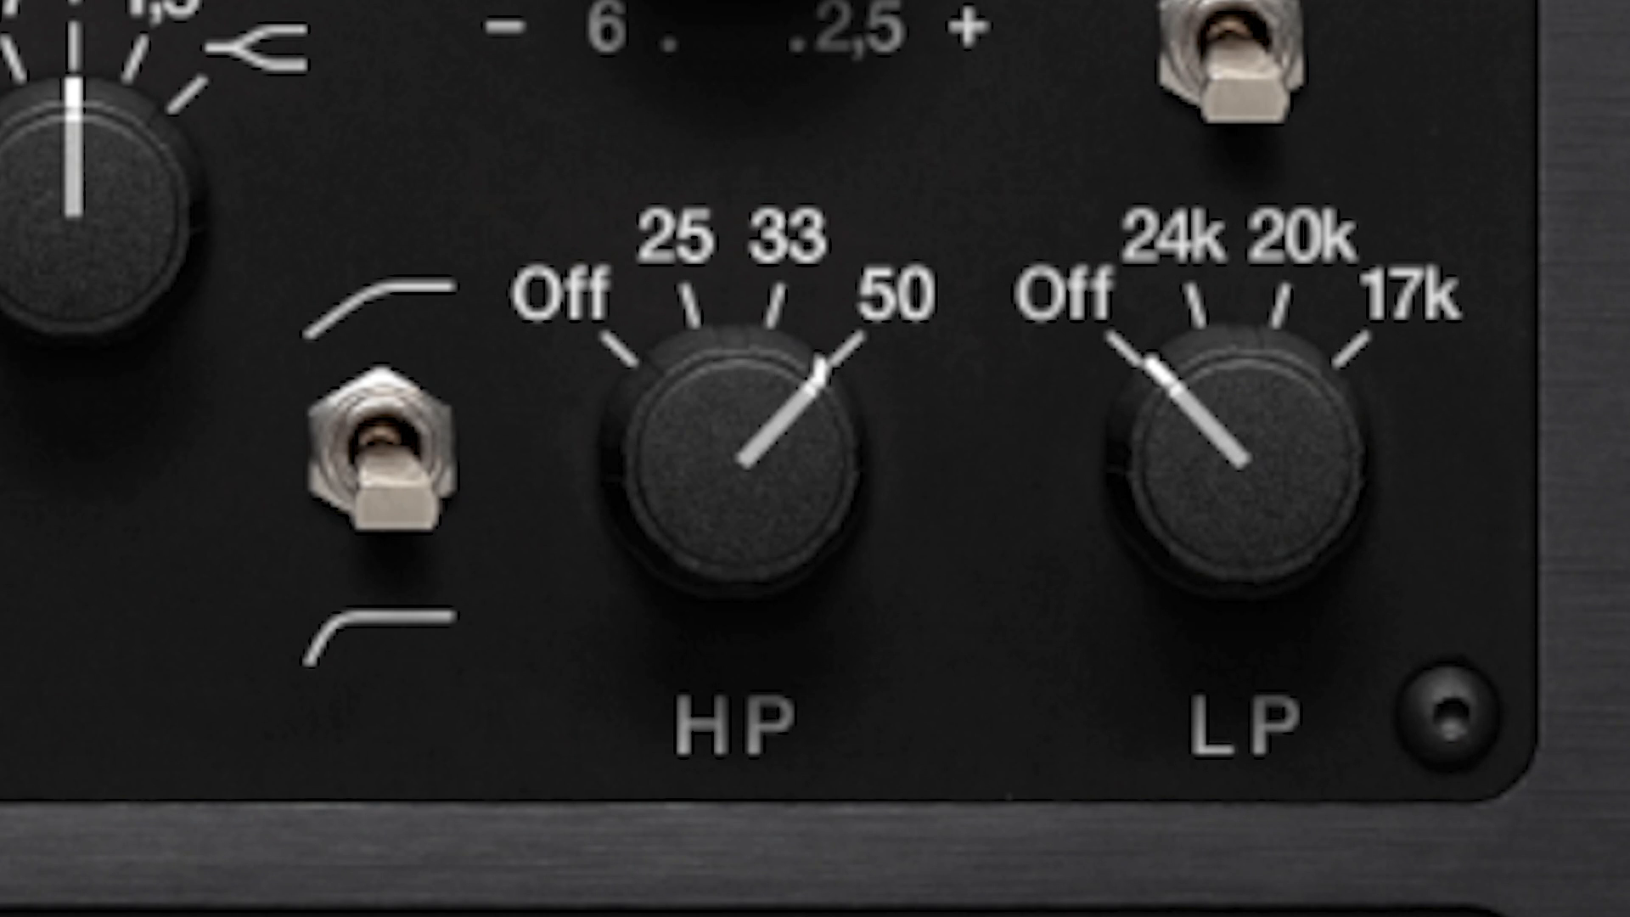
{"action": "left_click_drag", "start_coordinate": [1201, 527], "coordinate": [939, 772]}
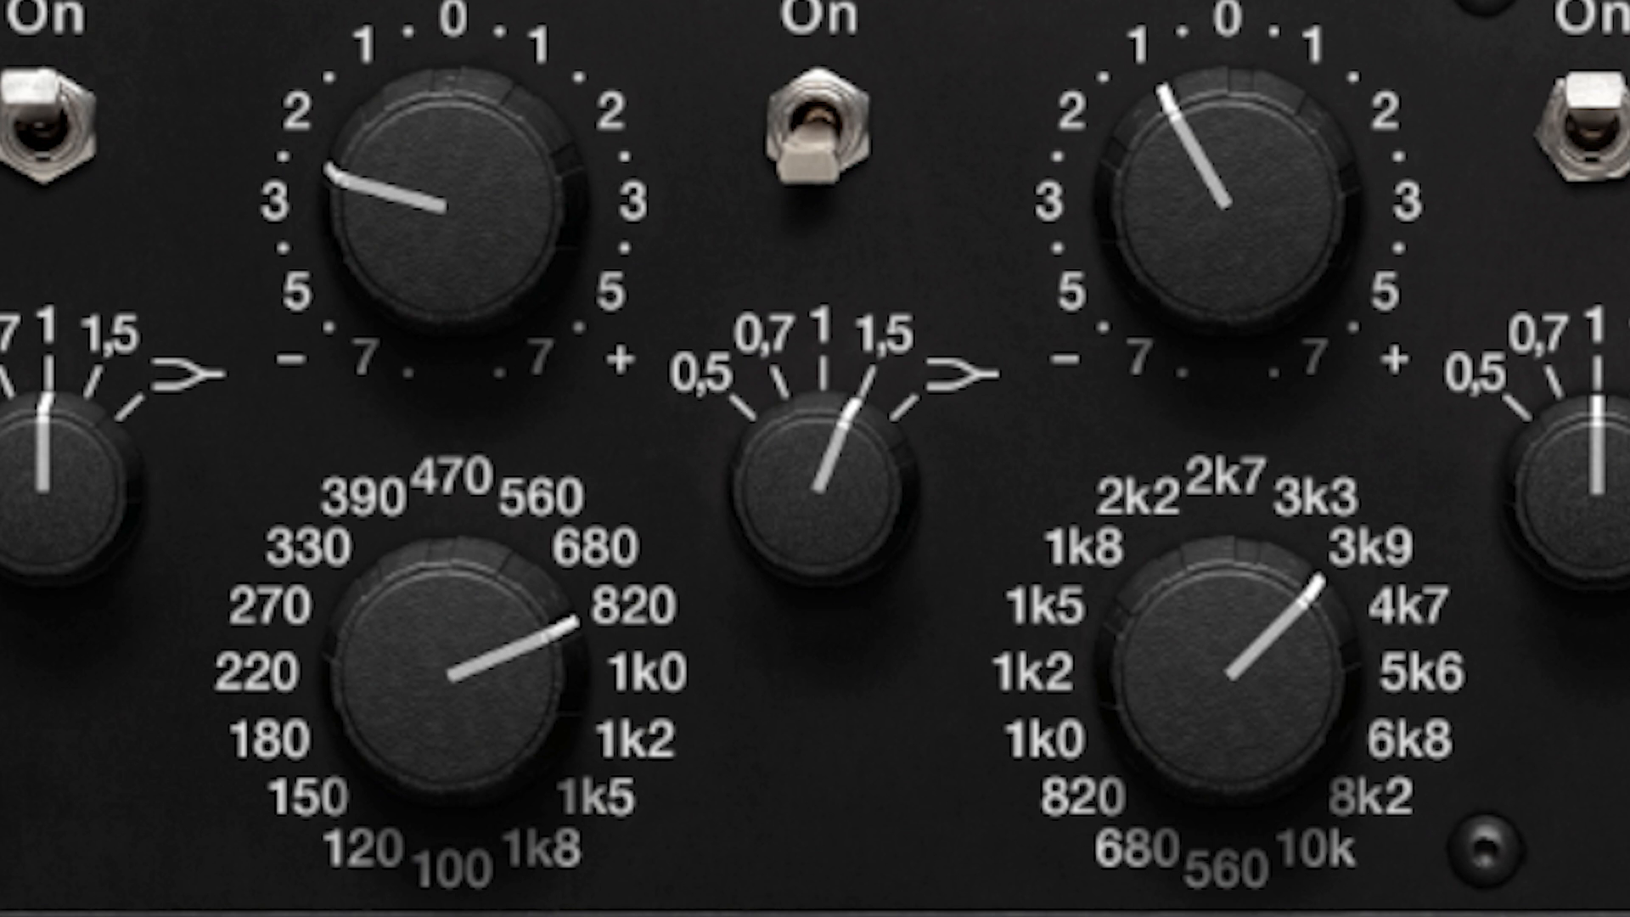
{"action": "left_click_drag", "start_coordinate": [524, 659], "coordinate": [342, 0]}
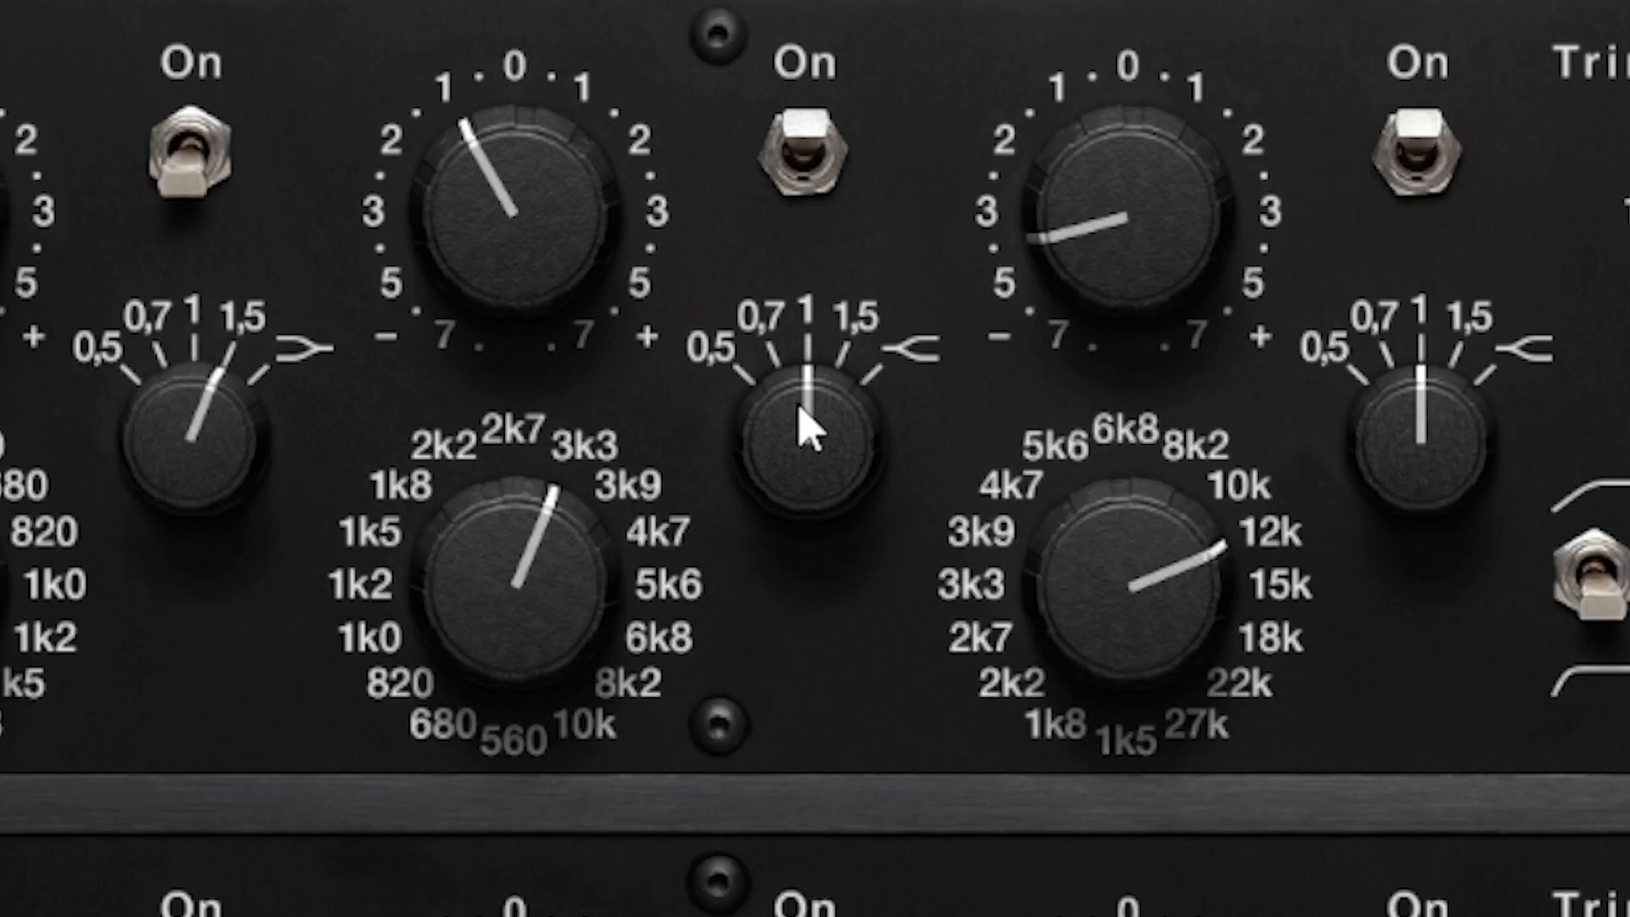
{"action": "left_click_drag", "start_coordinate": [802, 429], "coordinate": [616, 700]}
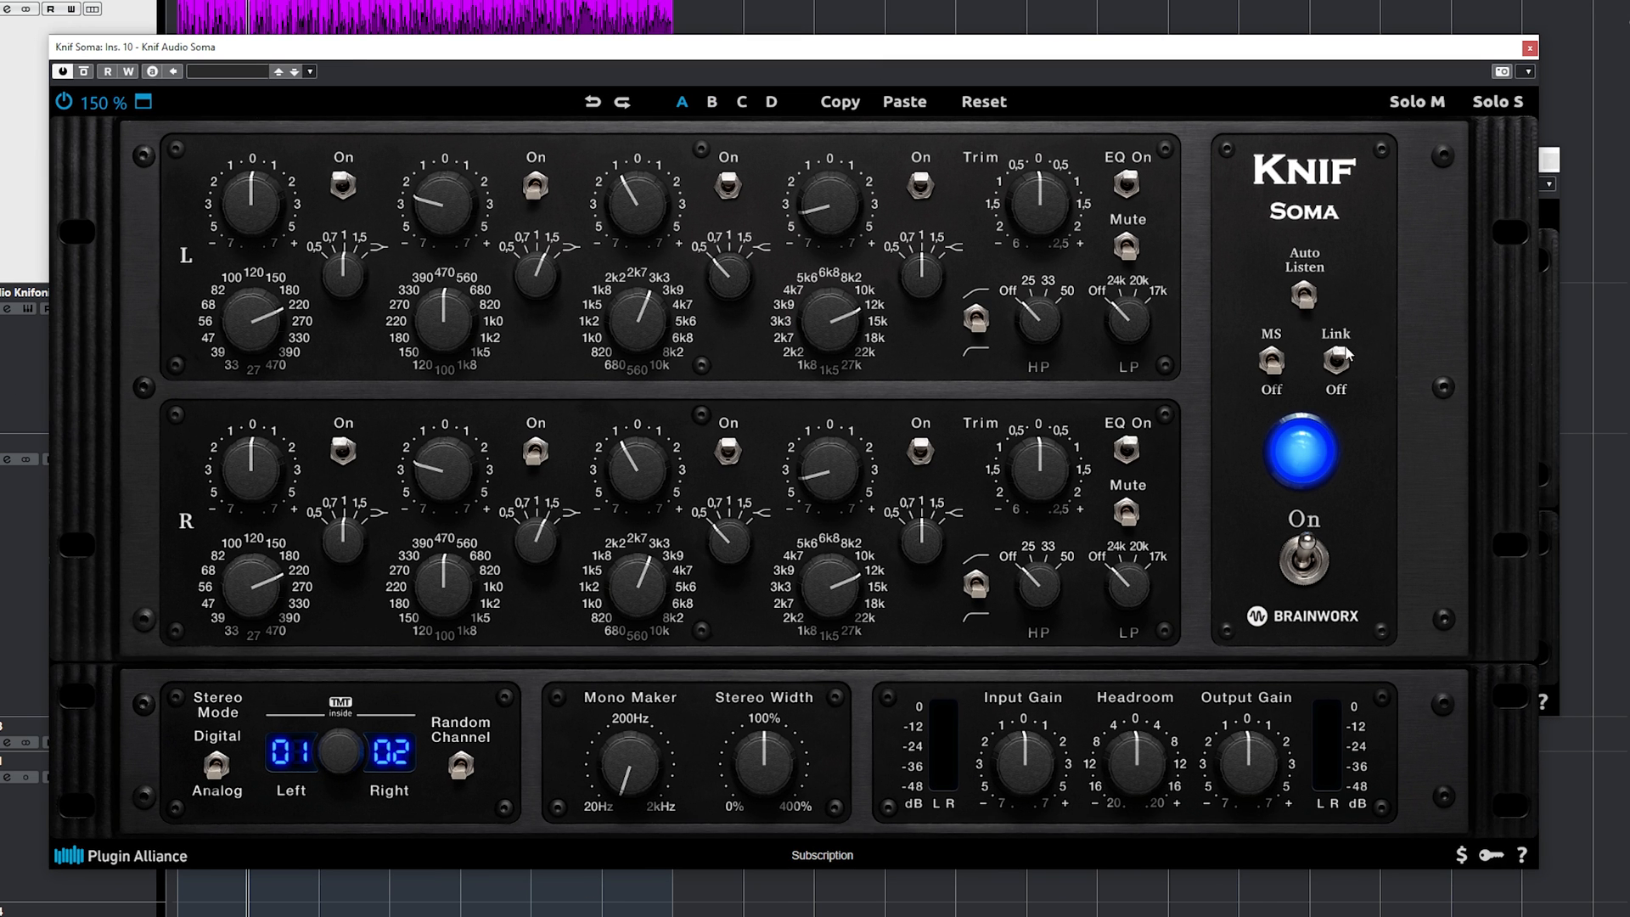
{"action": "left_click", "coordinate": [1272, 360]}
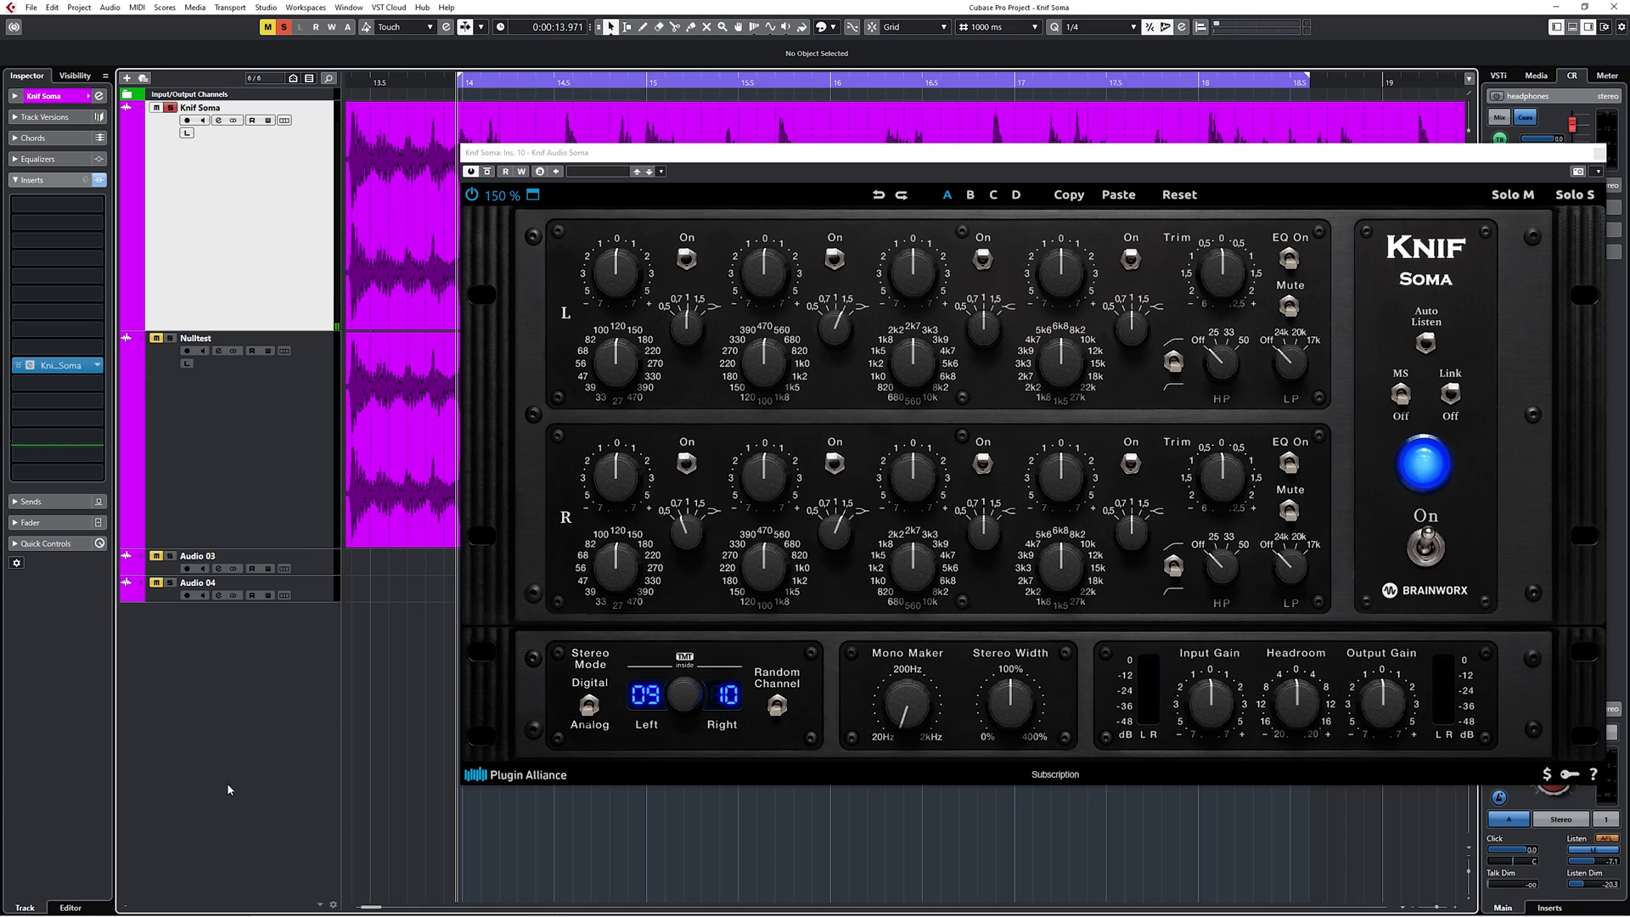
Play the track and compare the sound with the Knif Soma plugin bypassed and enabled.
{"action": "key", "text": "space"}
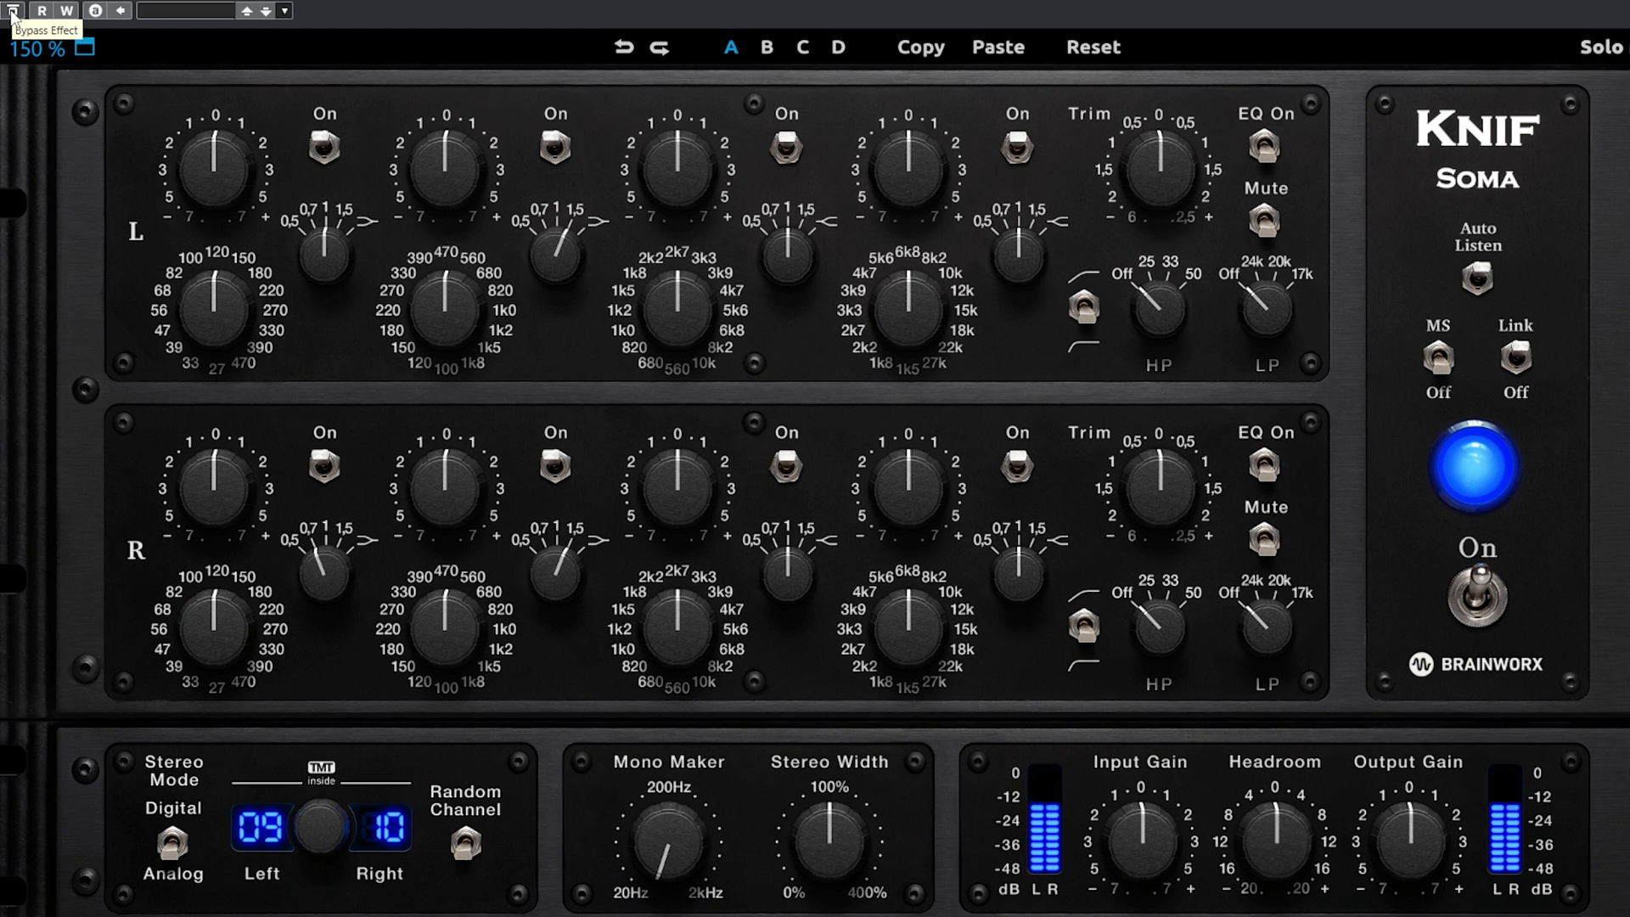
{"action": "left_click", "coordinate": [12, 11]}
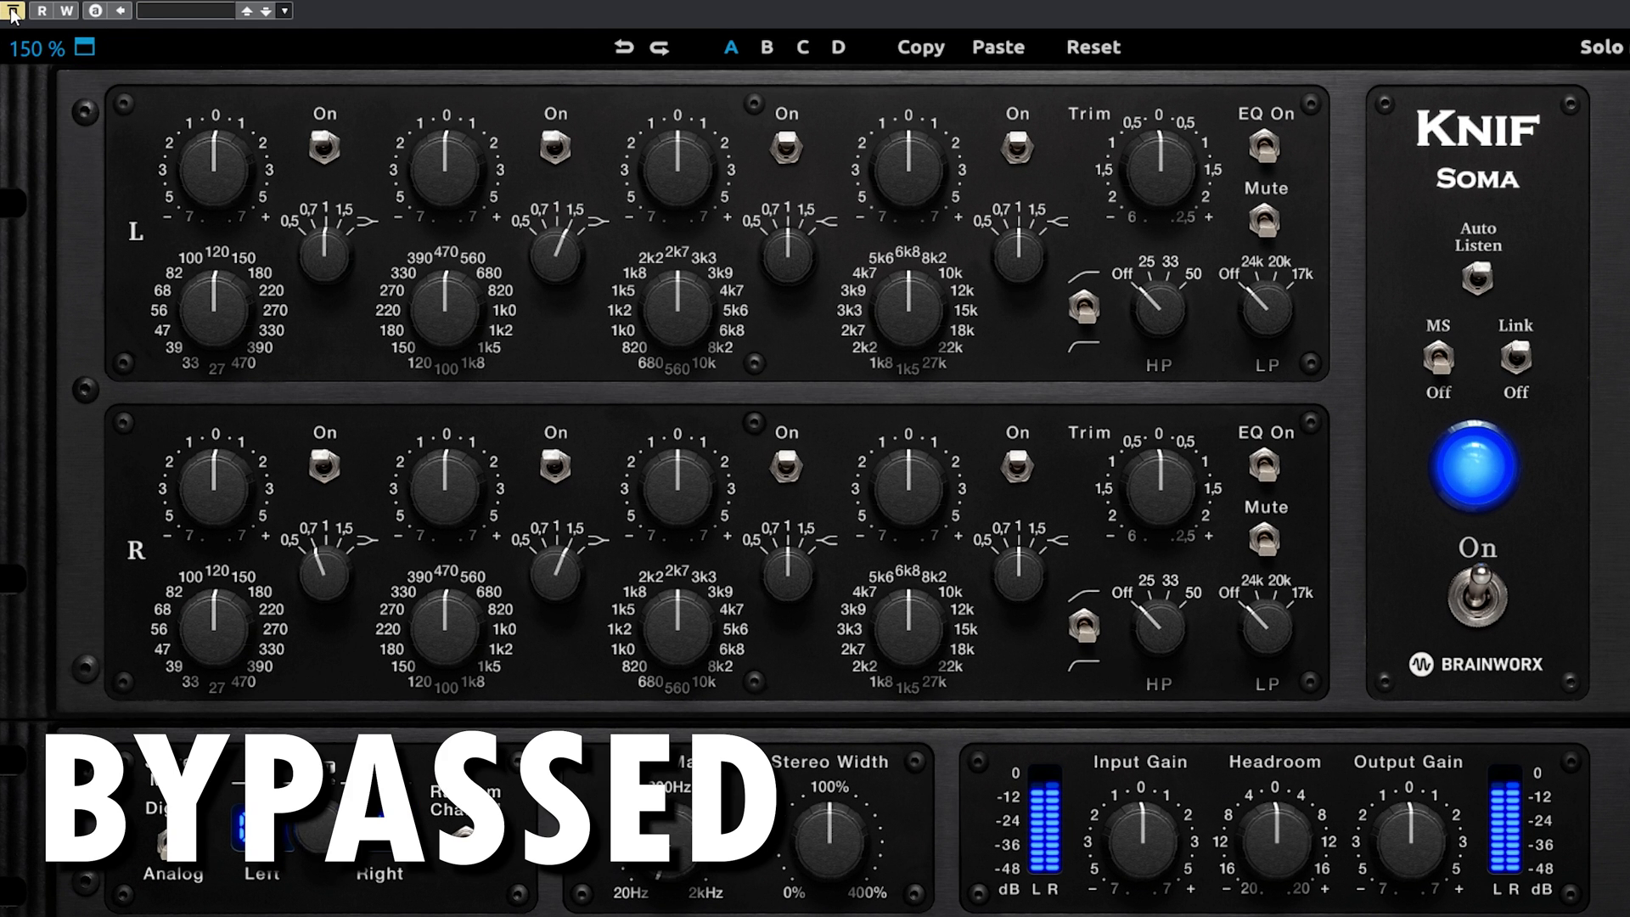
{"action": "left_click", "coordinate": [12, 11]}
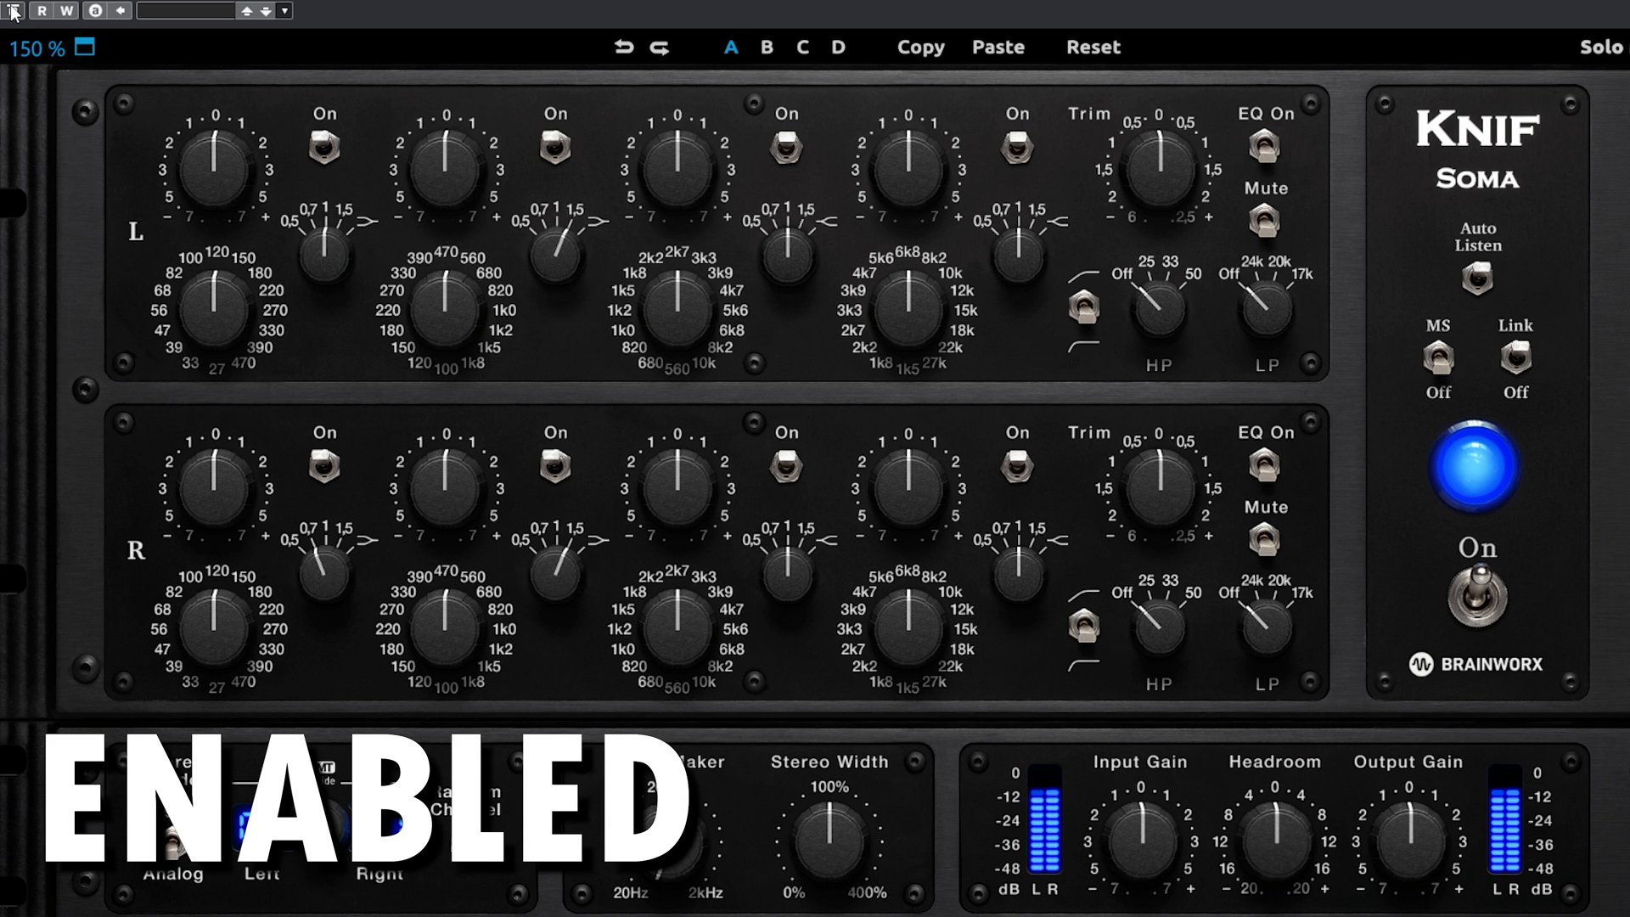
{"action": "left_click", "coordinate": [12, 11]}
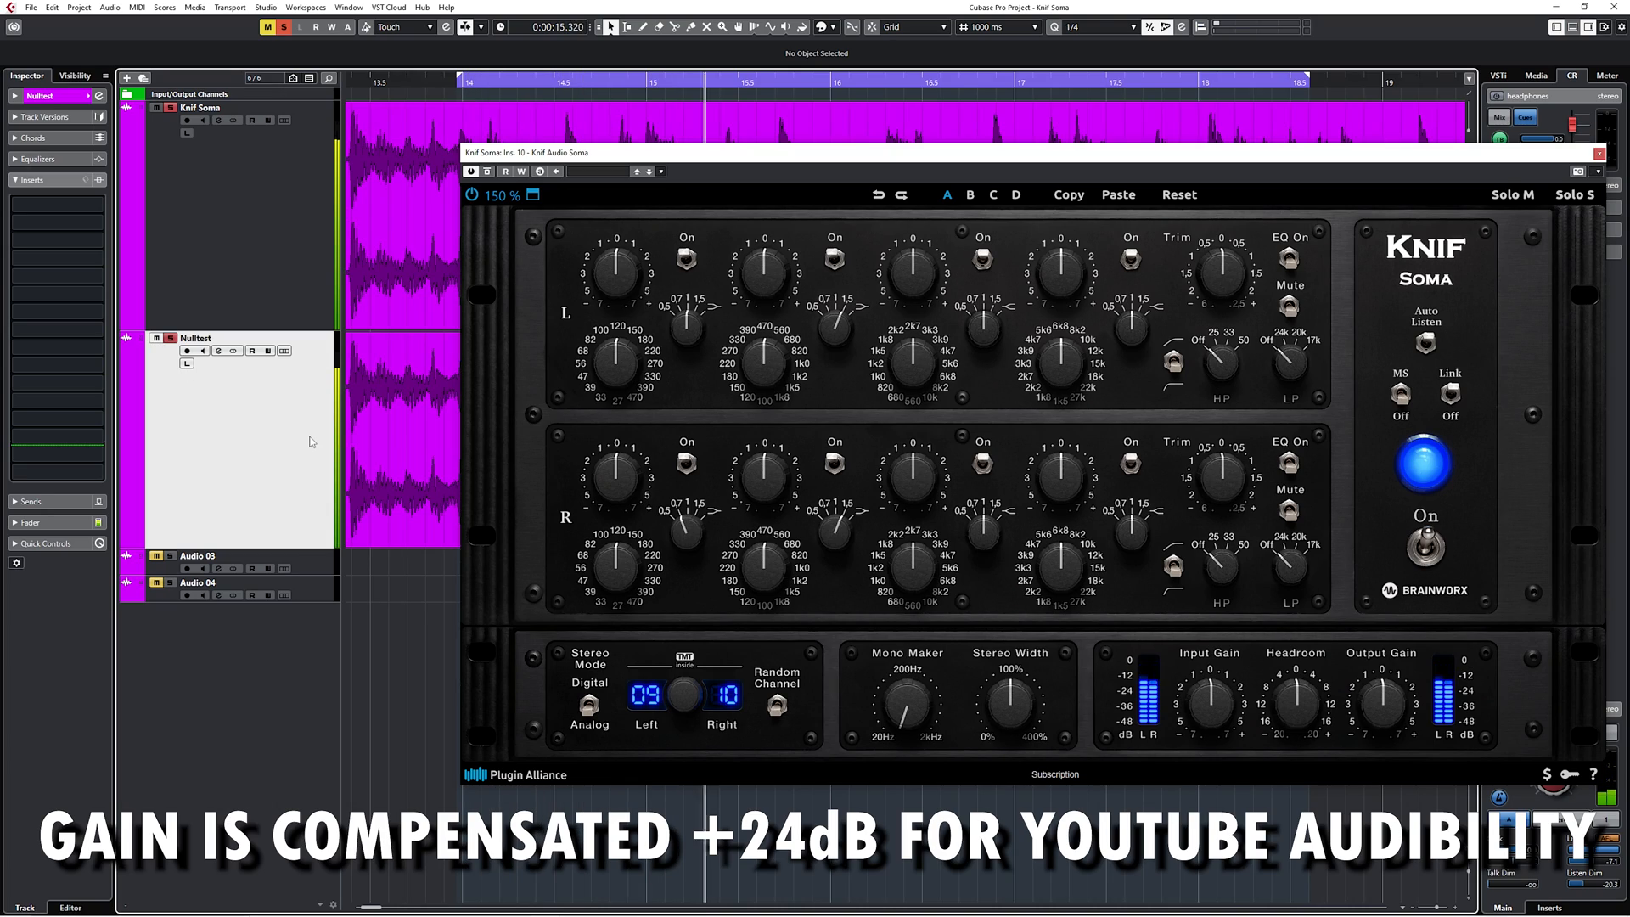
View the MixConsole with the Knif Soma window moved aside, and close the mixer again.
{"action": "key", "text": "F3"}
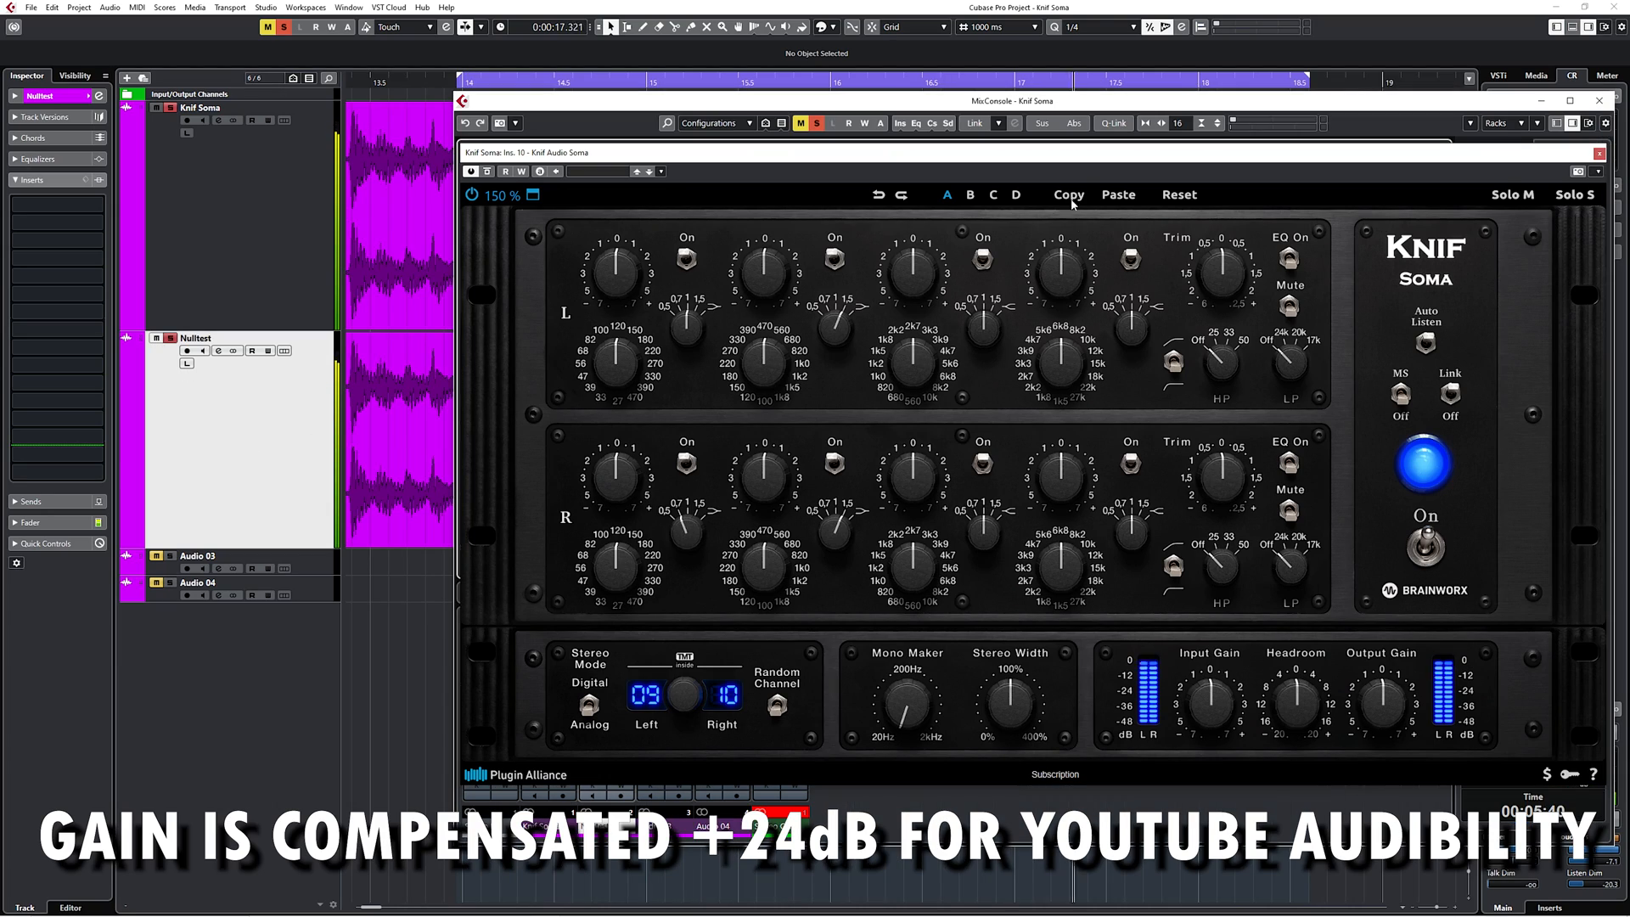
{"action": "left_click_drag", "start_coordinate": [1091, 158], "coordinate": [885, 156]}
{"action": "left_click", "coordinate": [1599, 100]}
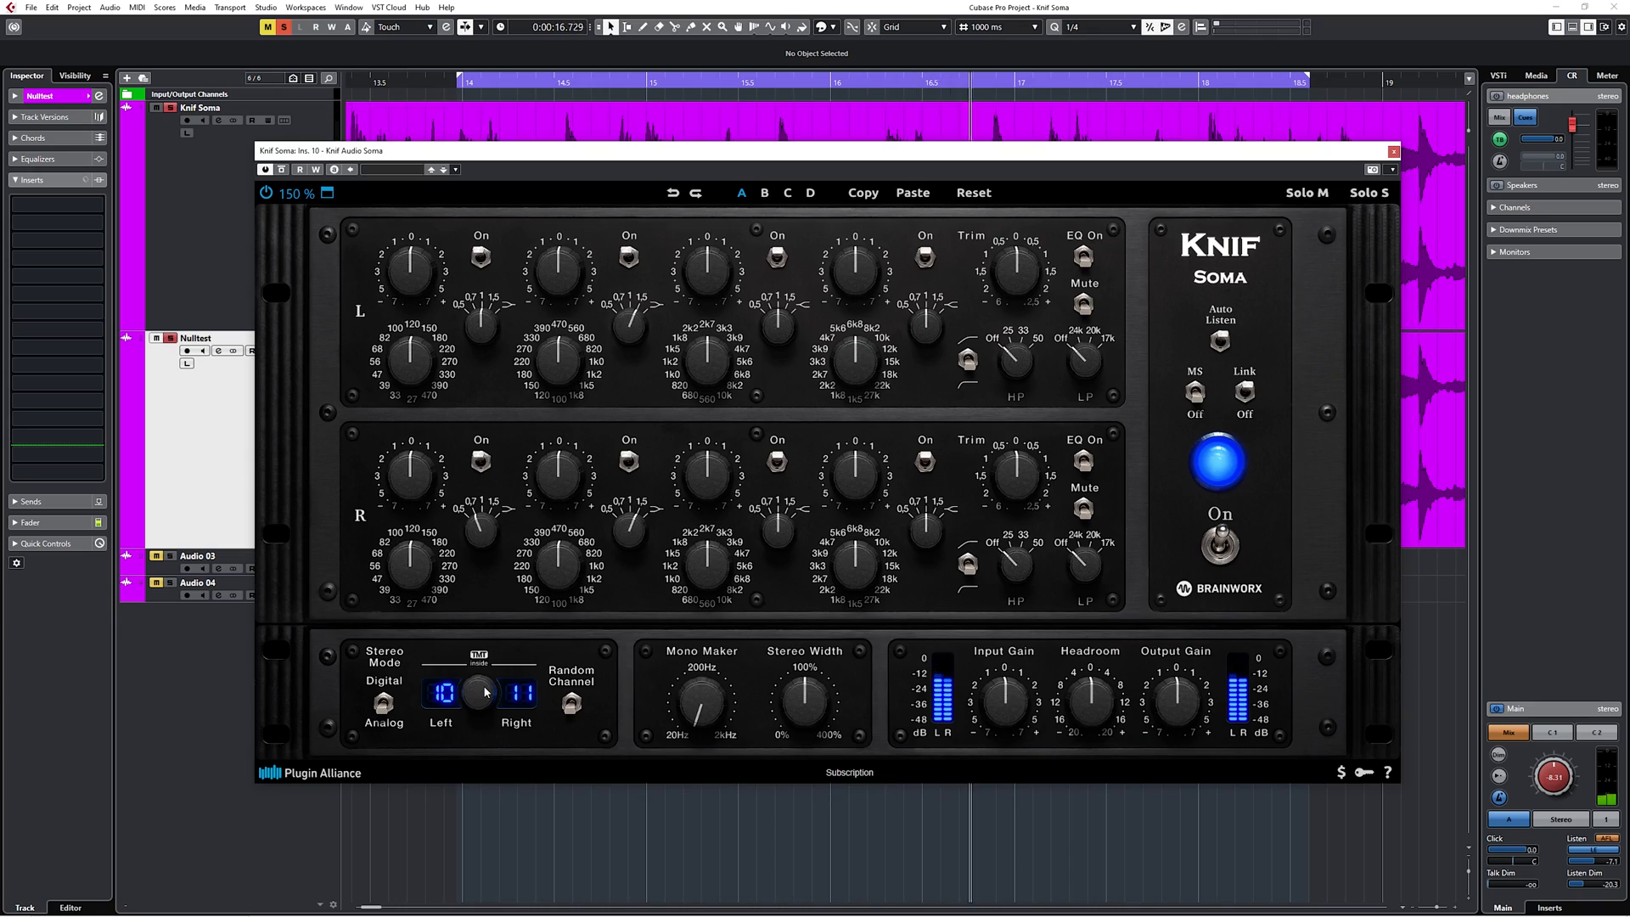
Audition different TMT channel pairs during the null test, including 11/12, 01/02 and 05/06.
{"action": "left_click_drag", "start_coordinate": [485, 686], "coordinate": [483, 661]}
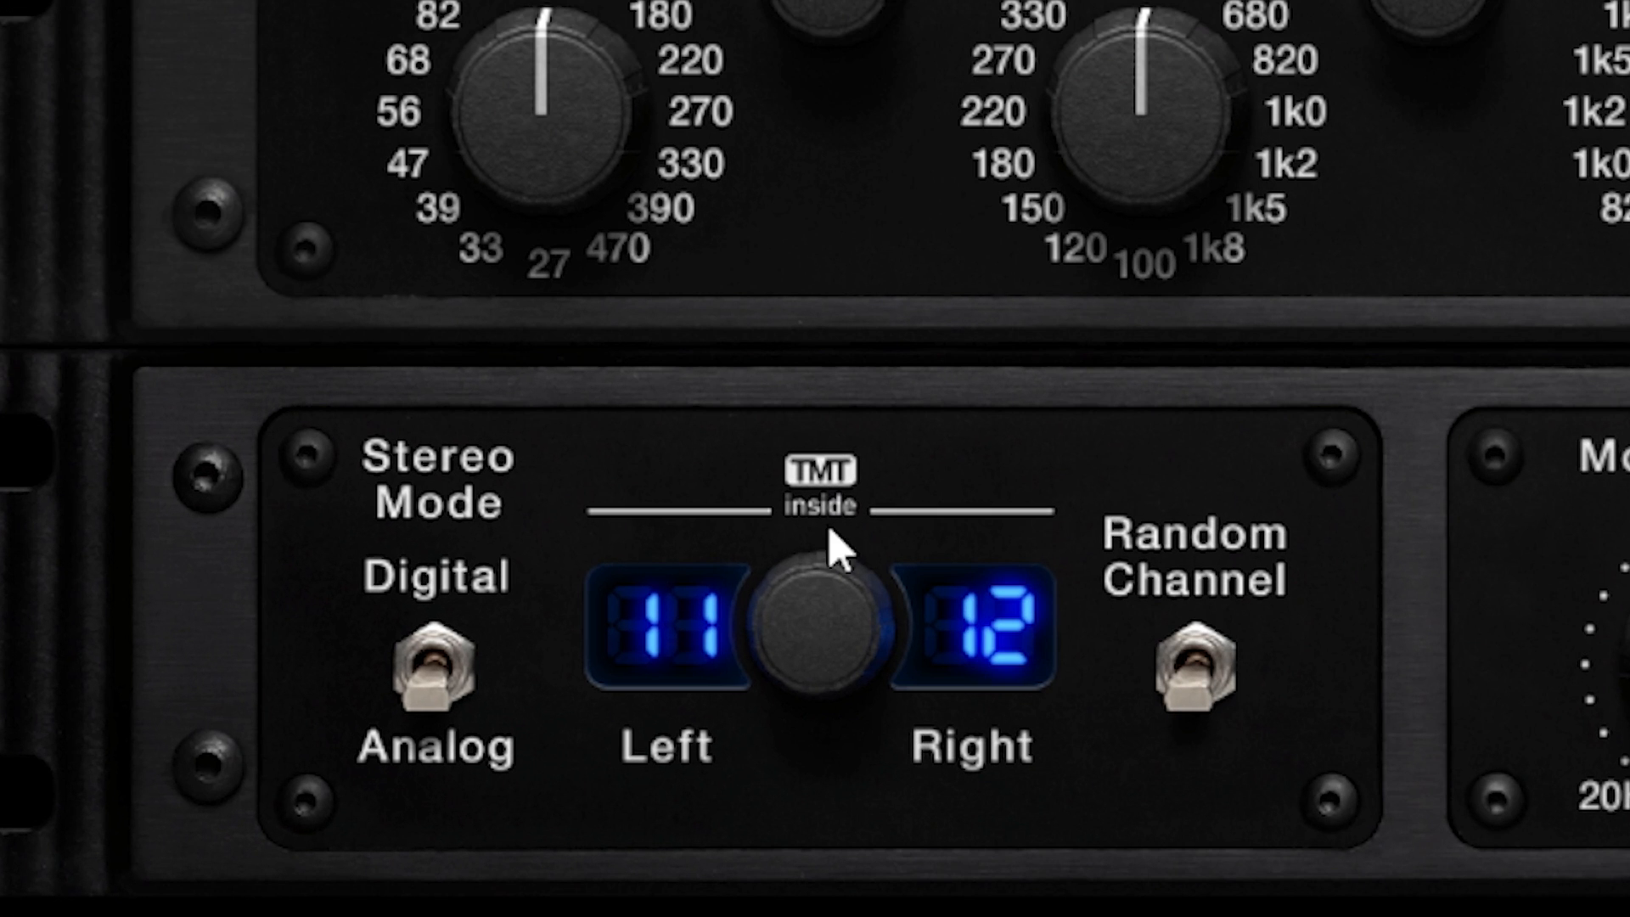
{"action": "left_click_drag", "start_coordinate": [808, 664], "coordinate": [813, 597]}
{"action": "left_click_drag", "start_coordinate": [842, 666], "coordinate": [843, 596]}
{"action": "left_click_drag", "start_coordinate": [833, 666], "coordinate": [833, 557]}
{"action": "left_click_drag", "start_coordinate": [830, 679], "coordinate": [828, 179]}
{"action": "left_click_drag", "start_coordinate": [804, 699], "coordinate": [808, 728]}
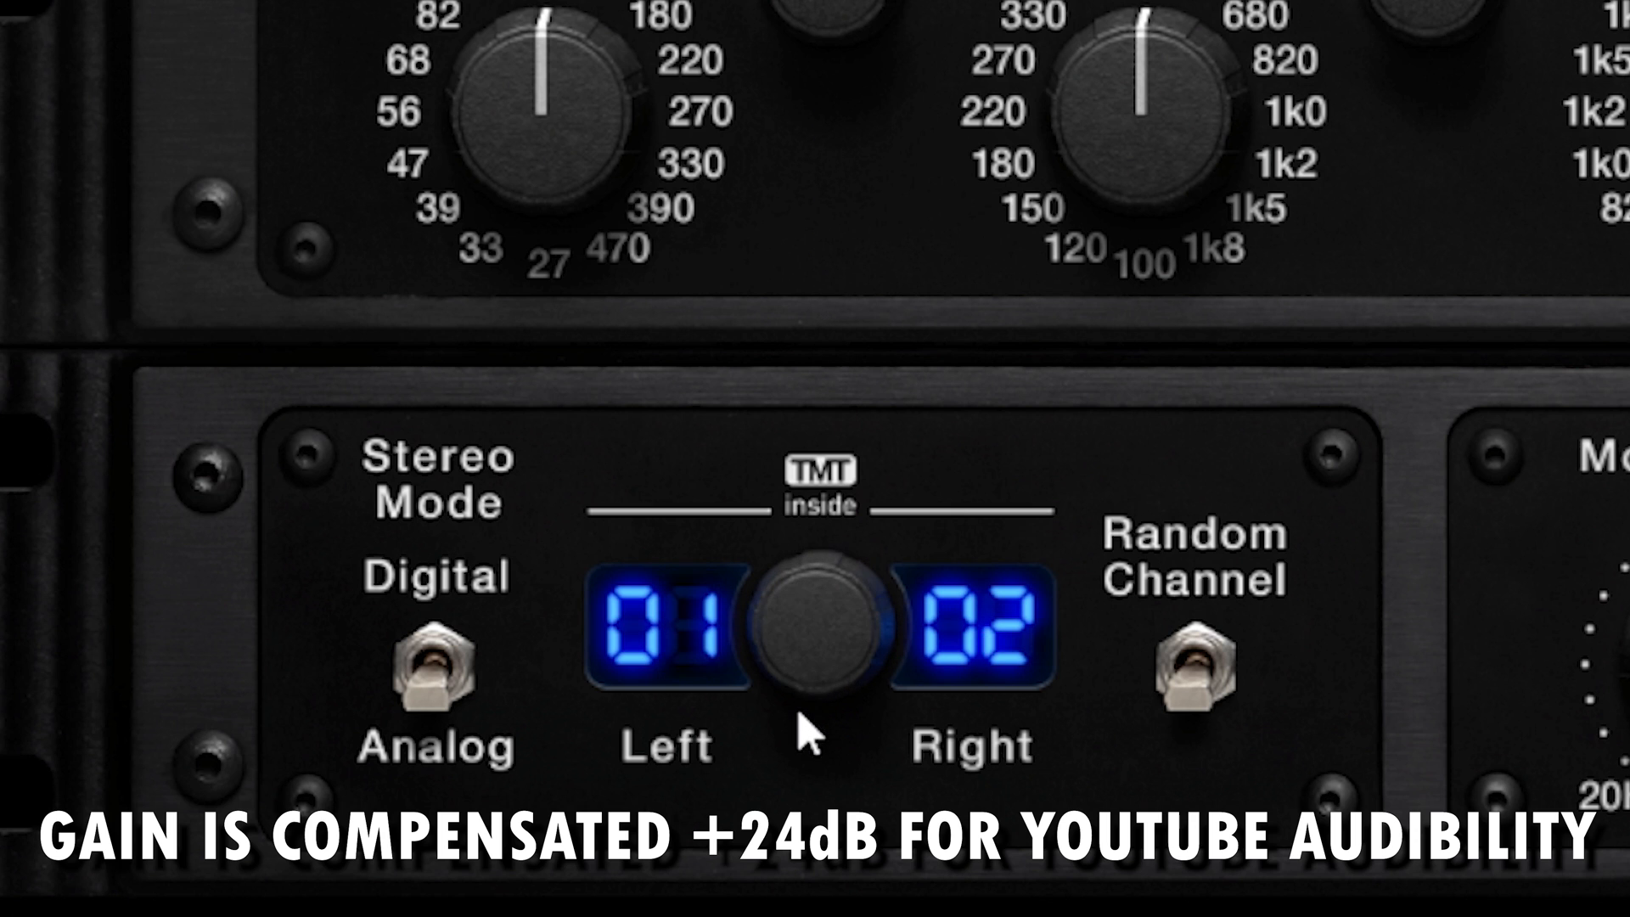
{"action": "left_click_drag", "start_coordinate": [843, 659], "coordinate": [844, 411]}
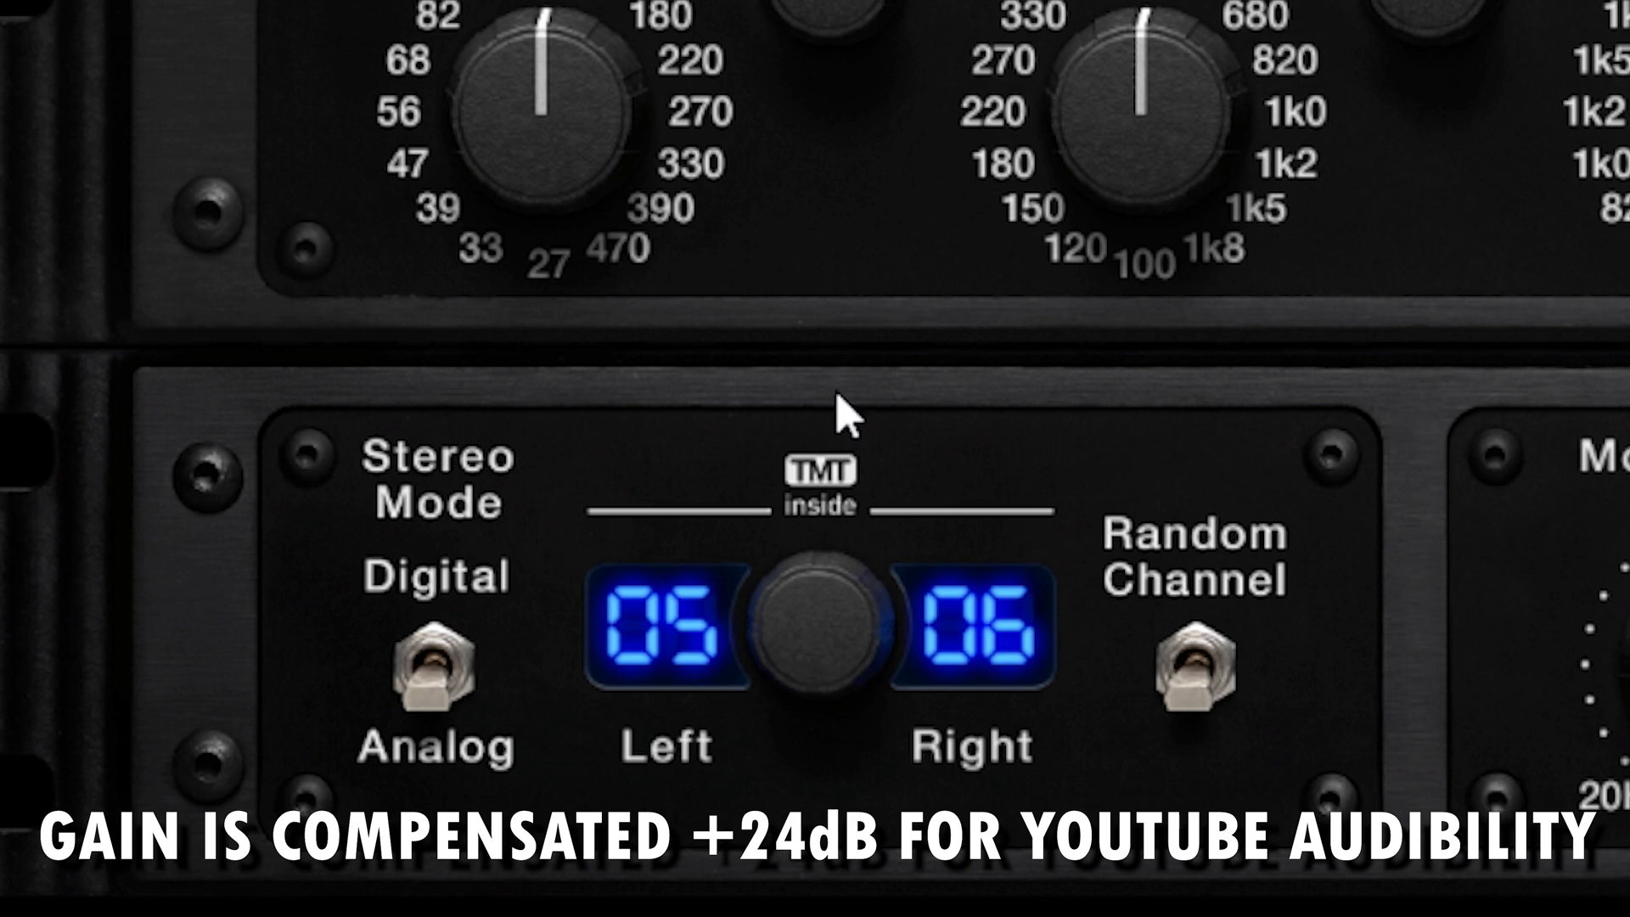
{"action": "left_click_drag", "start_coordinate": [866, 712], "coordinate": [848, 425]}
{"action": "left_click_drag", "start_coordinate": [866, 648], "coordinate": [857, 903]}
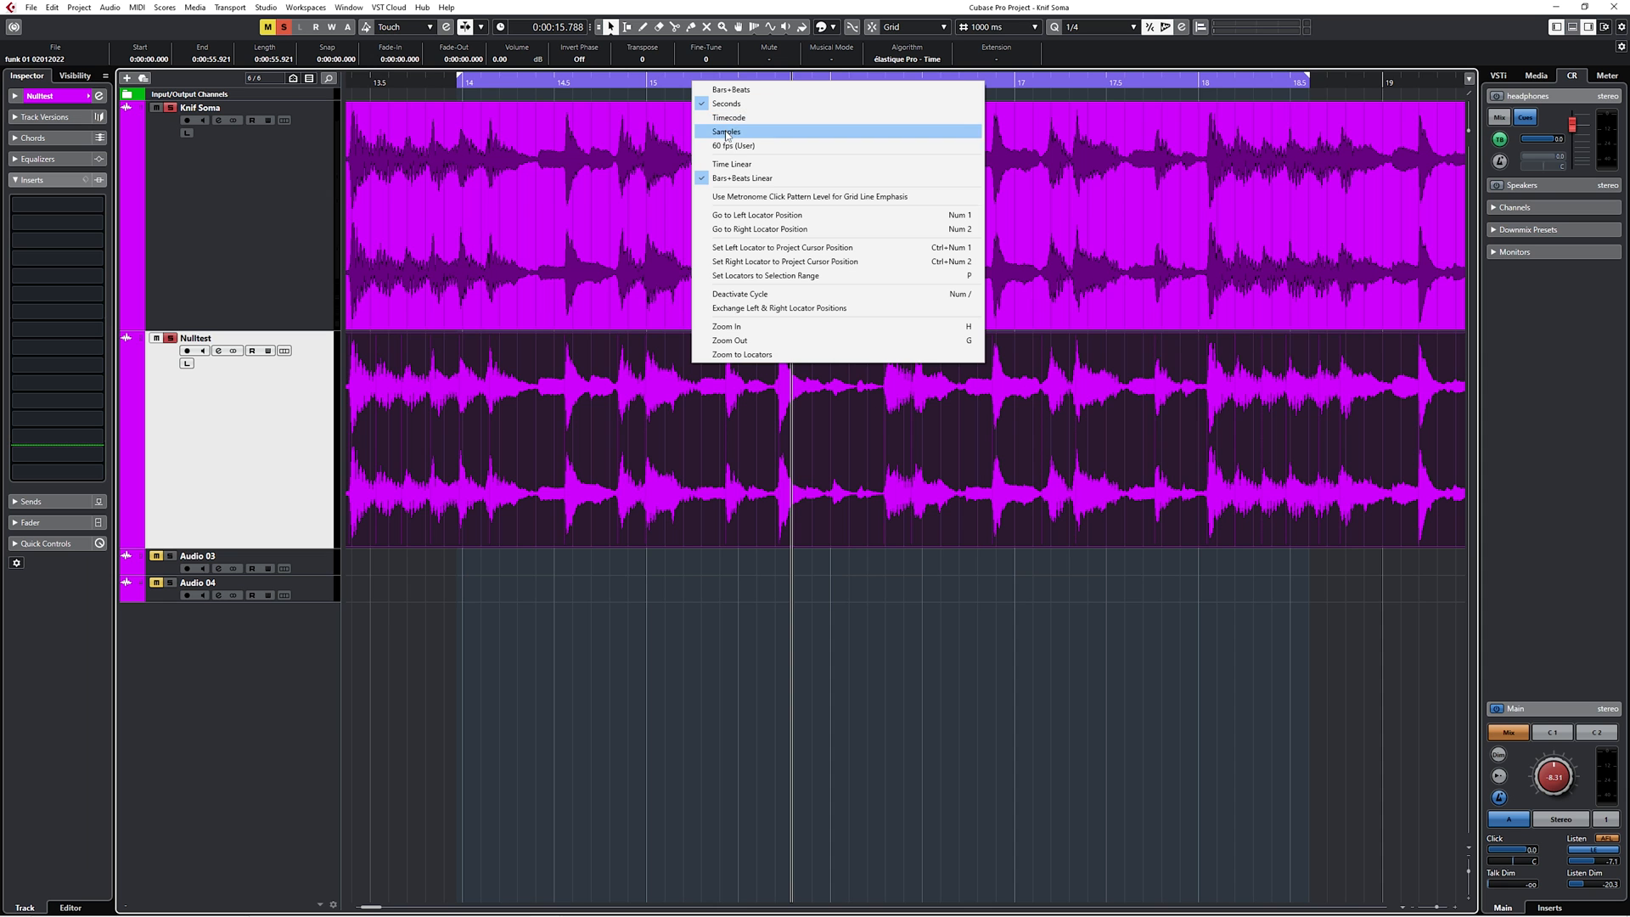
Play the null test while nudging the audio event on the Nulltest track back and forth in one-sample increments.
{"action": "left_click", "coordinate": [722, 363]}
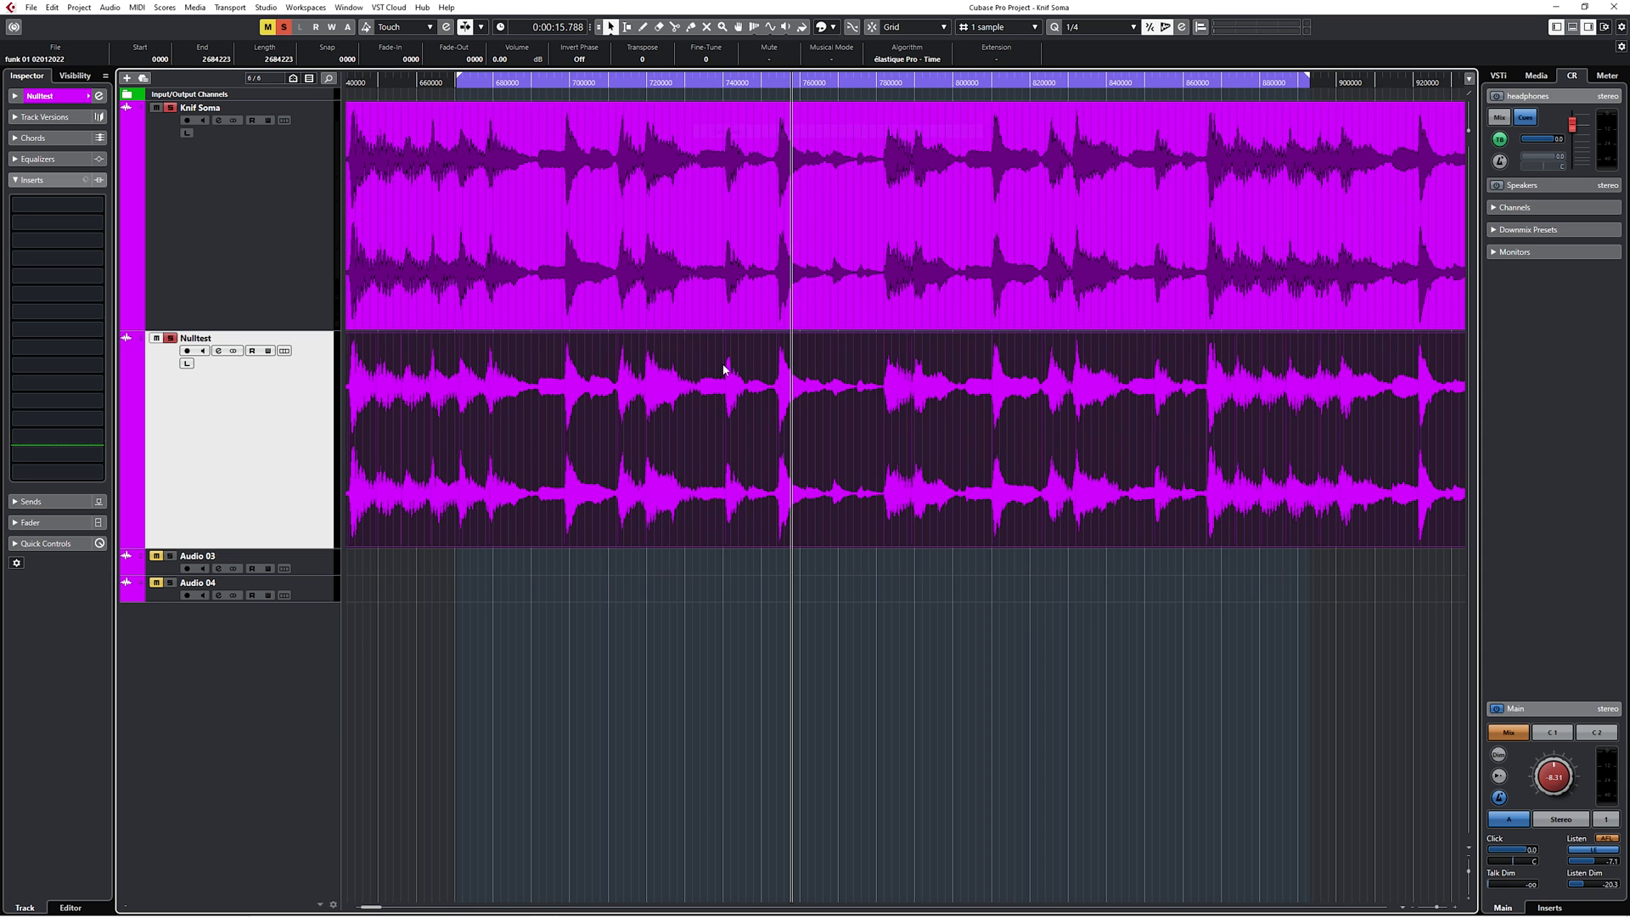
{"action": "key", "text": "space"}
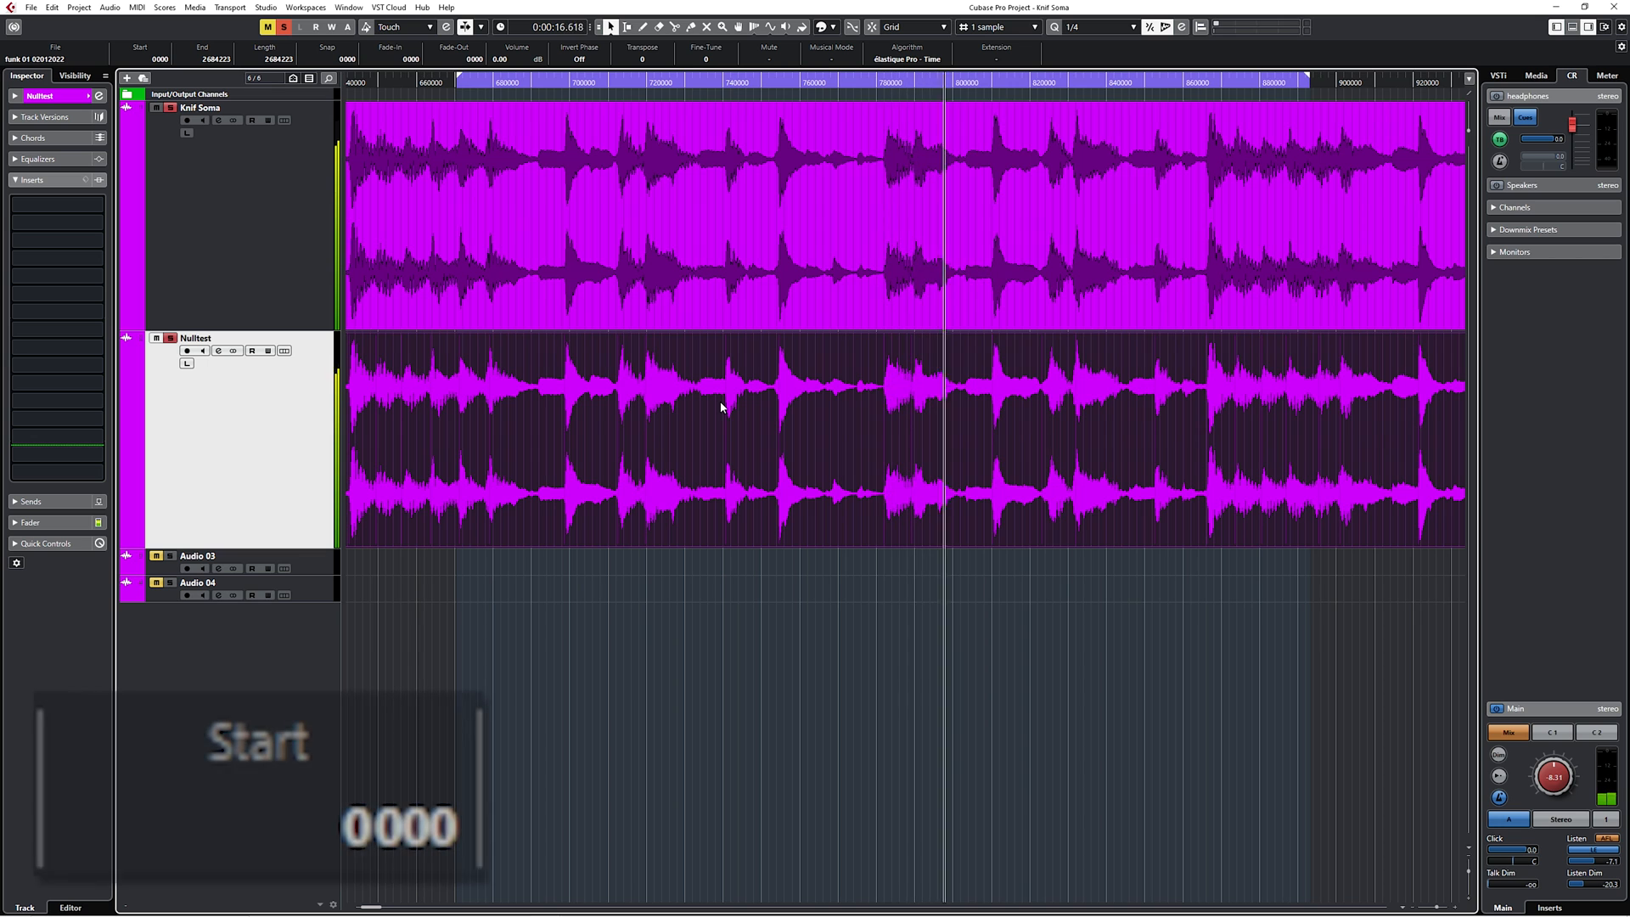
{"action": "key", "text": "ctrl+Right"}
{"action": "key", "text": "ctrl+Right"}
{"action": "key", "text": "ctrl+Right"}
{"action": "key", "text": "ctrl+Left"}
{"action": "key", "text": "ctrl+Left"}
{"action": "key", "text": "ctrl+Left"}
{"action": "key", "text": "ctrl+Right"}
{"action": "key", "text": "ctrl+Right"}
{"action": "key", "text": "ctrl+Right"}
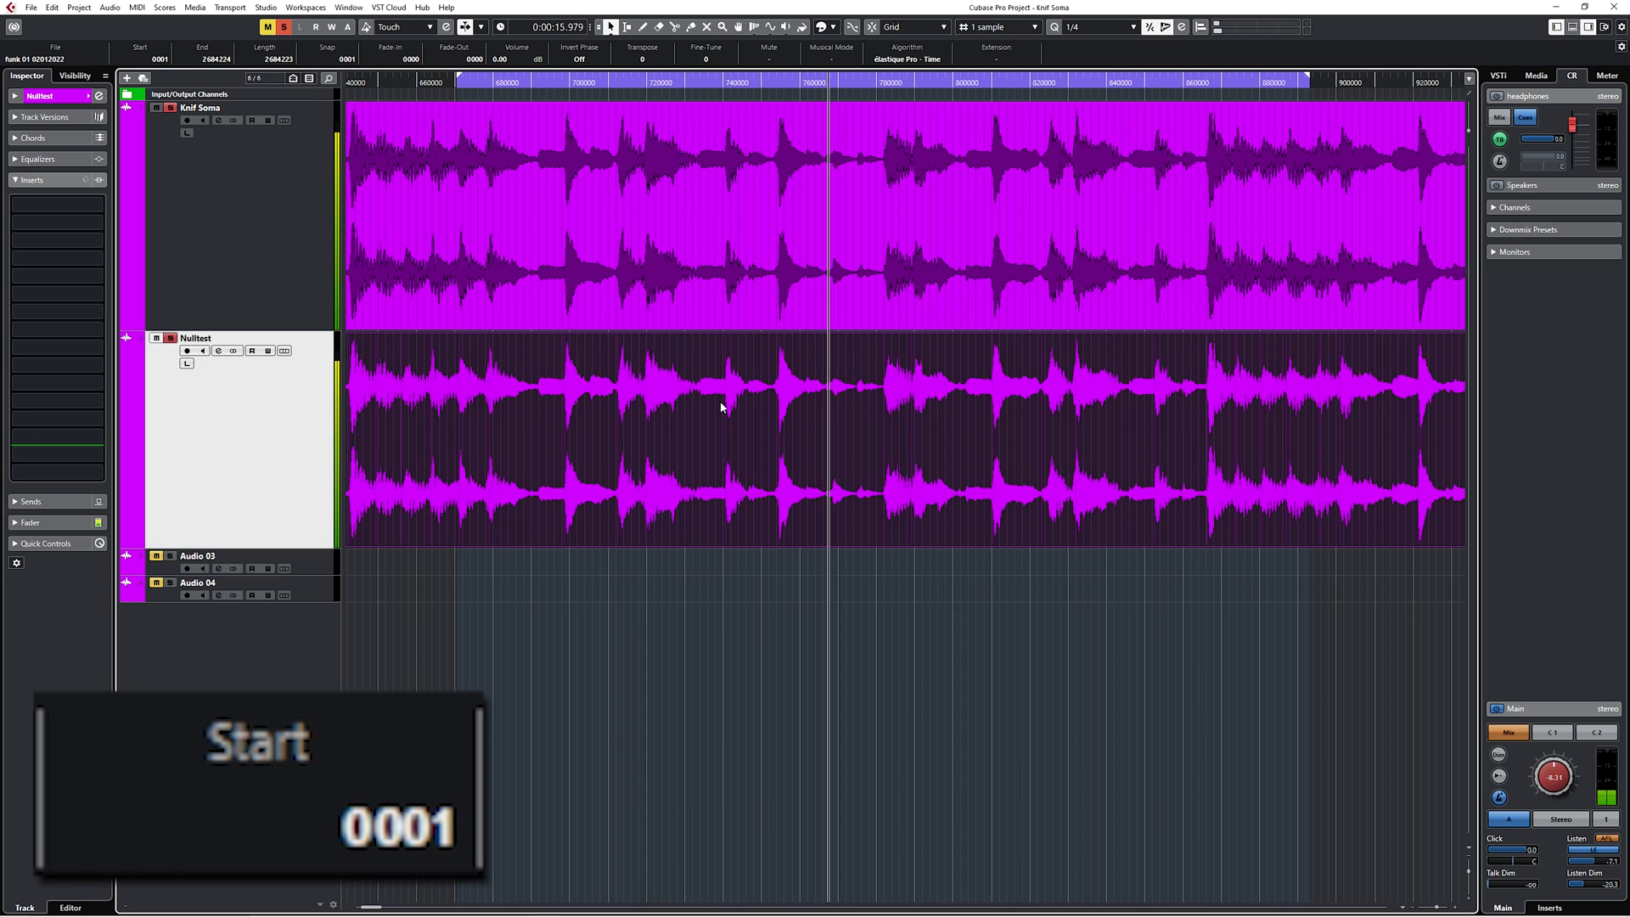
{"action": "key", "text": "ctrl+Right"}
{"action": "key", "text": "ctrl+Right"}
{"action": "key", "text": "ctrl+Left"}
{"action": "key", "text": "ctrl+Left"}
{"action": "key", "text": "ctrl+Left"}
{"action": "key", "text": "ctrl+Left"}
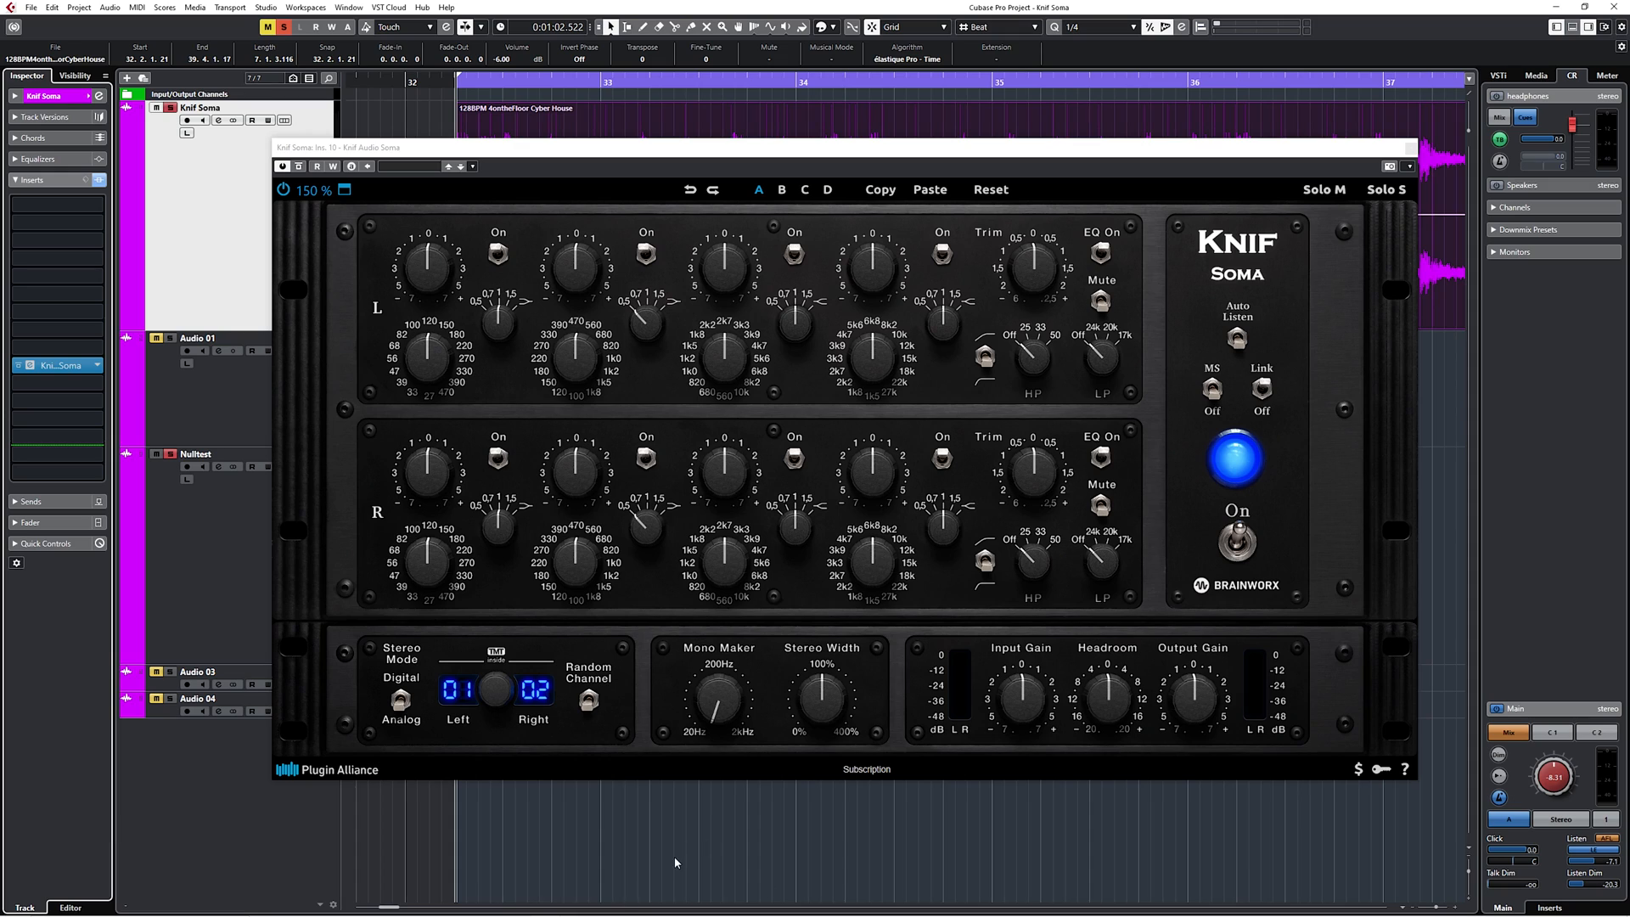
Play the Cyber House loop with the Knif Soma window repositioned, and switch on Auto Listen.
{"action": "left_click_drag", "start_coordinate": [750, 152], "coordinate": [709, 142]}
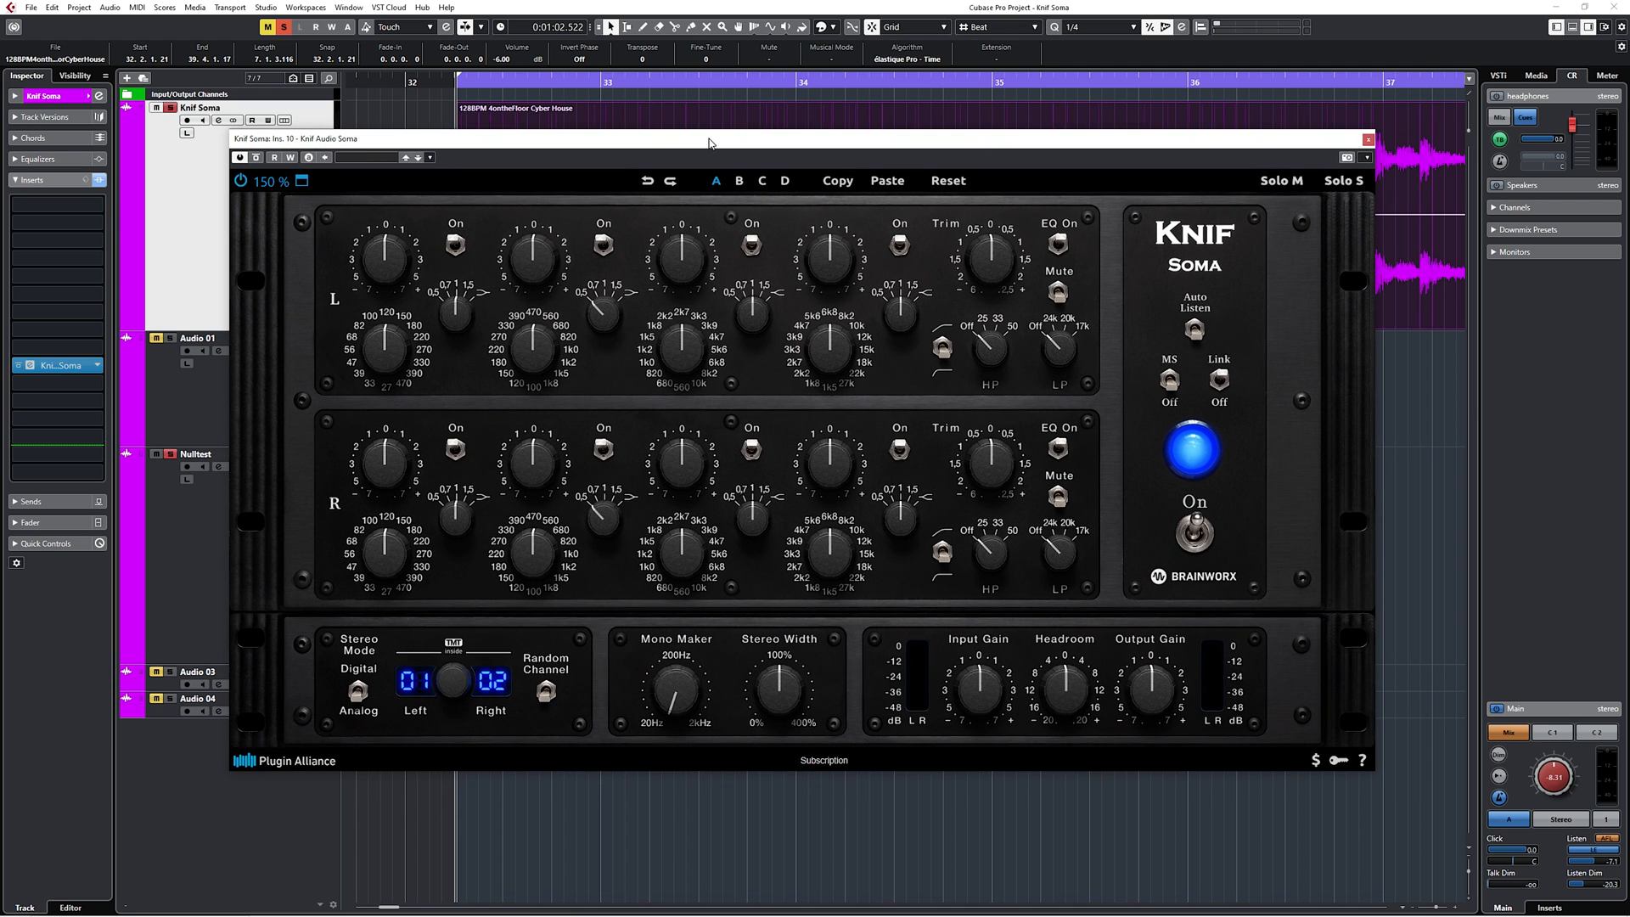
{"action": "key", "text": "space"}
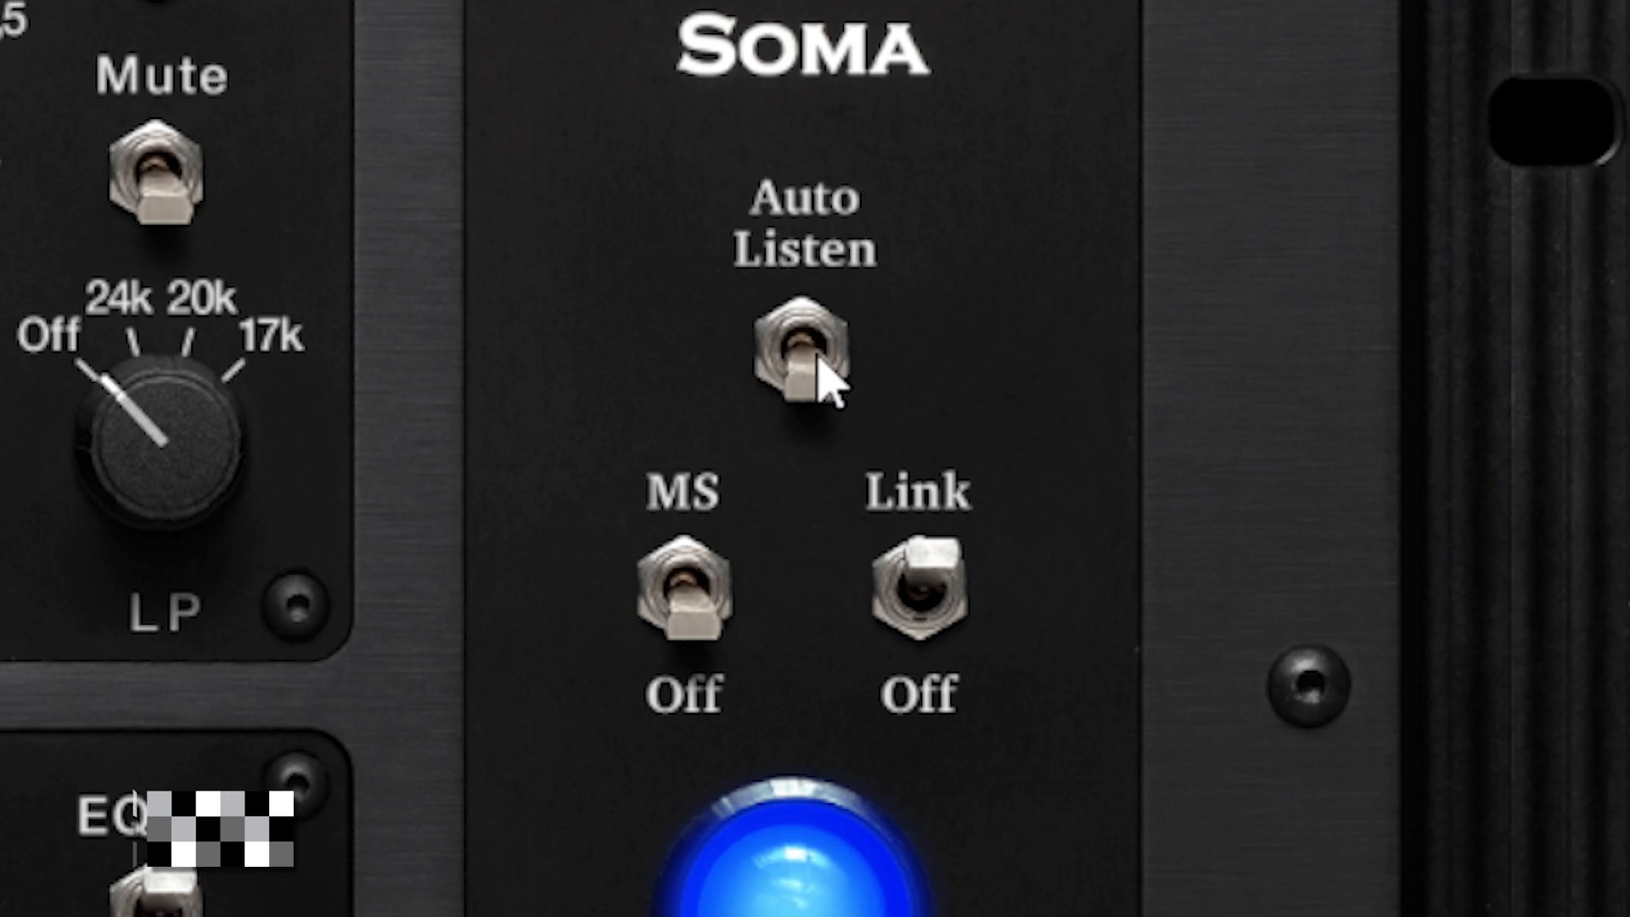
{"action": "left_click", "coordinate": [1198, 333]}
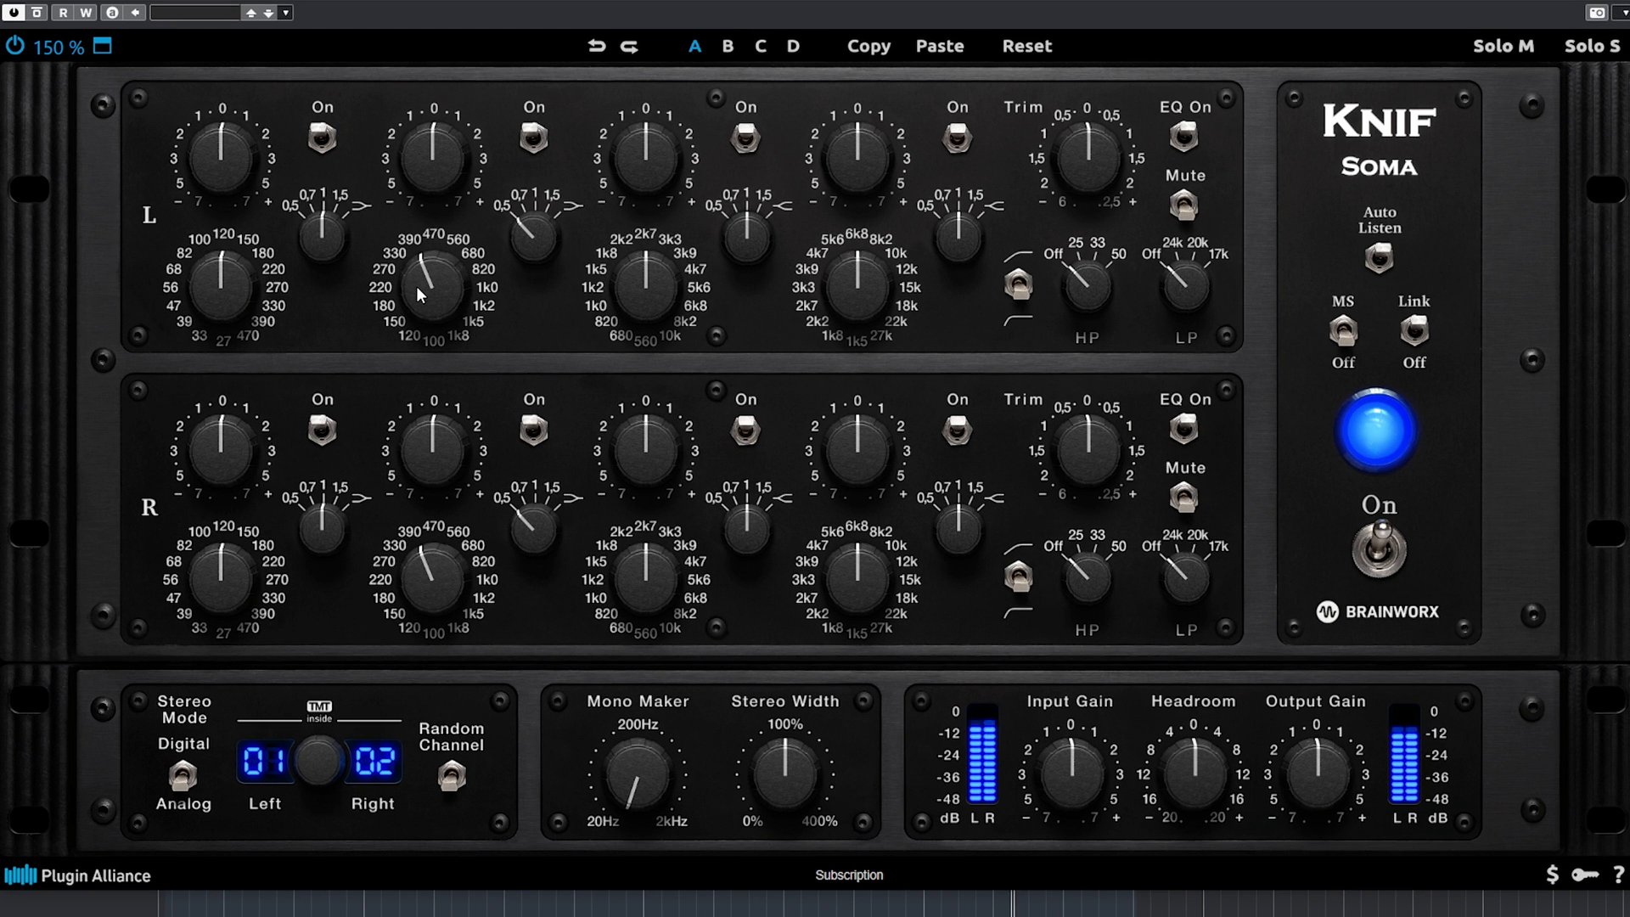
Set the EQ's second band to 680 Hz with a gain of +7 and a Q of 1.5.
{"action": "left_click_drag", "start_coordinate": [416, 287], "coordinate": [425, 253]}
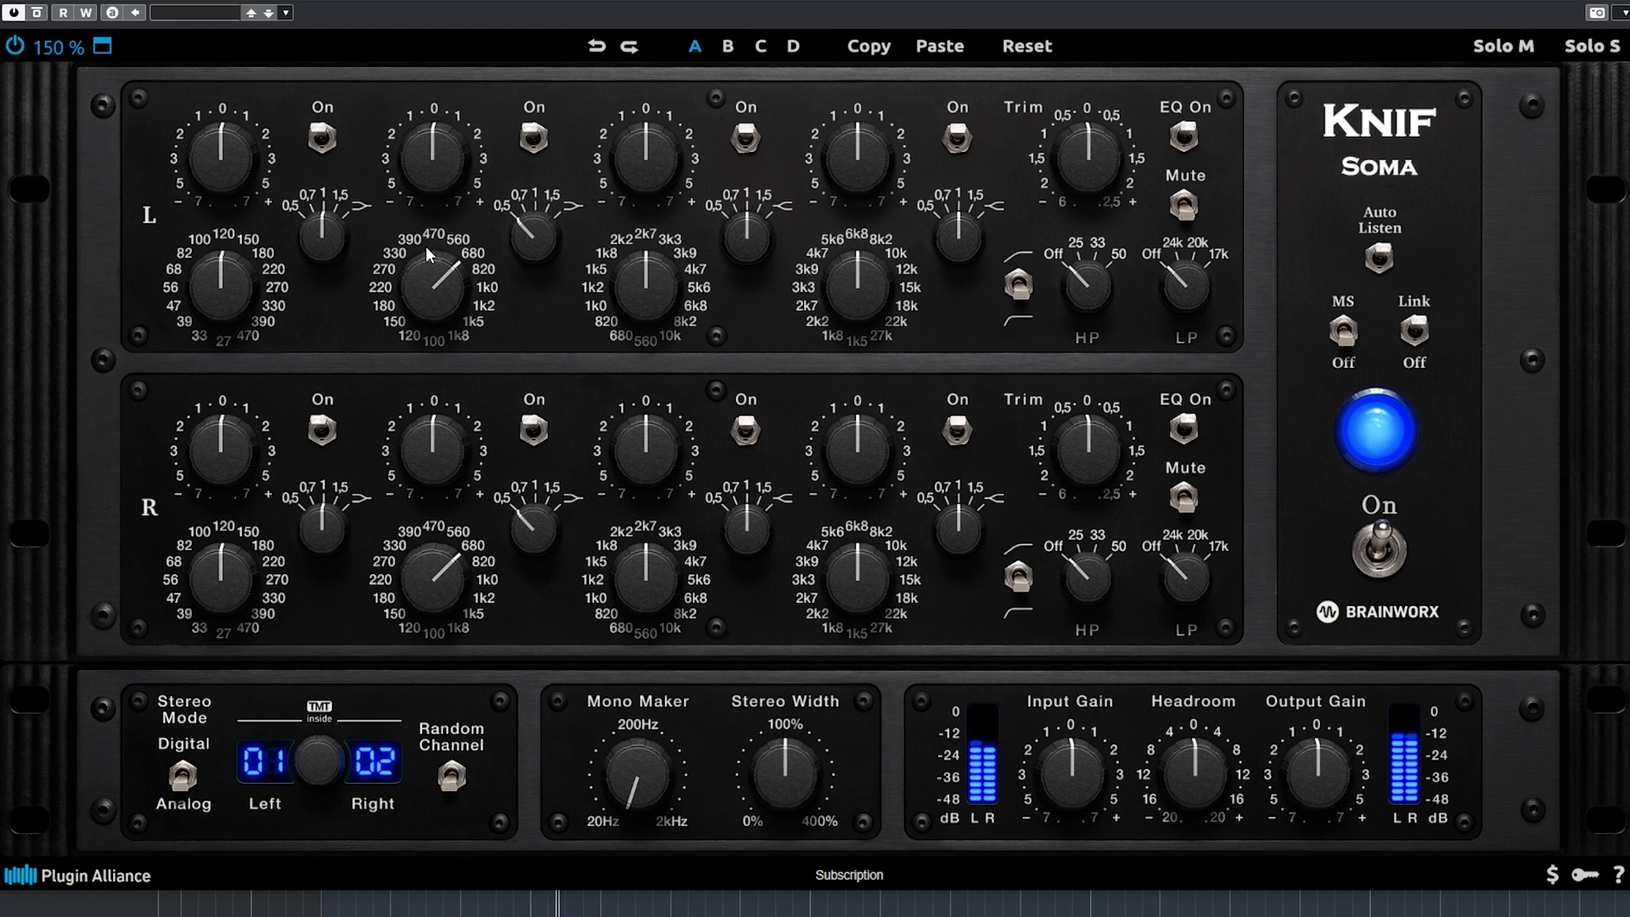
{"action": "left_click_drag", "start_coordinate": [445, 167], "coordinate": [446, 129]}
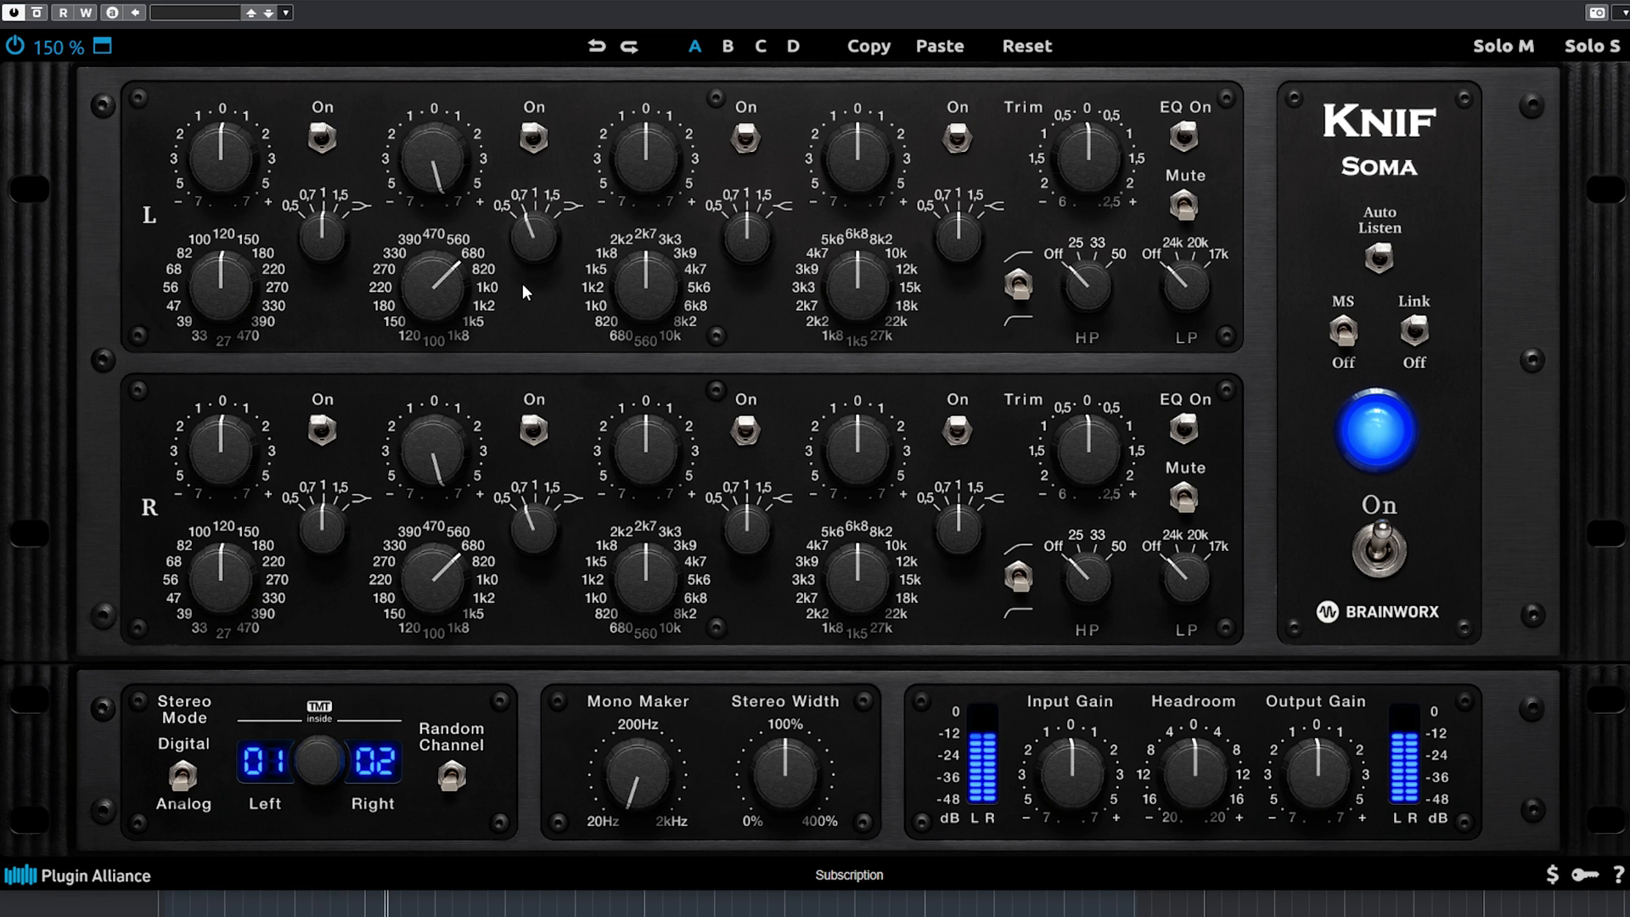
{"action": "left_click_drag", "start_coordinate": [542, 175], "coordinate": [547, 159]}
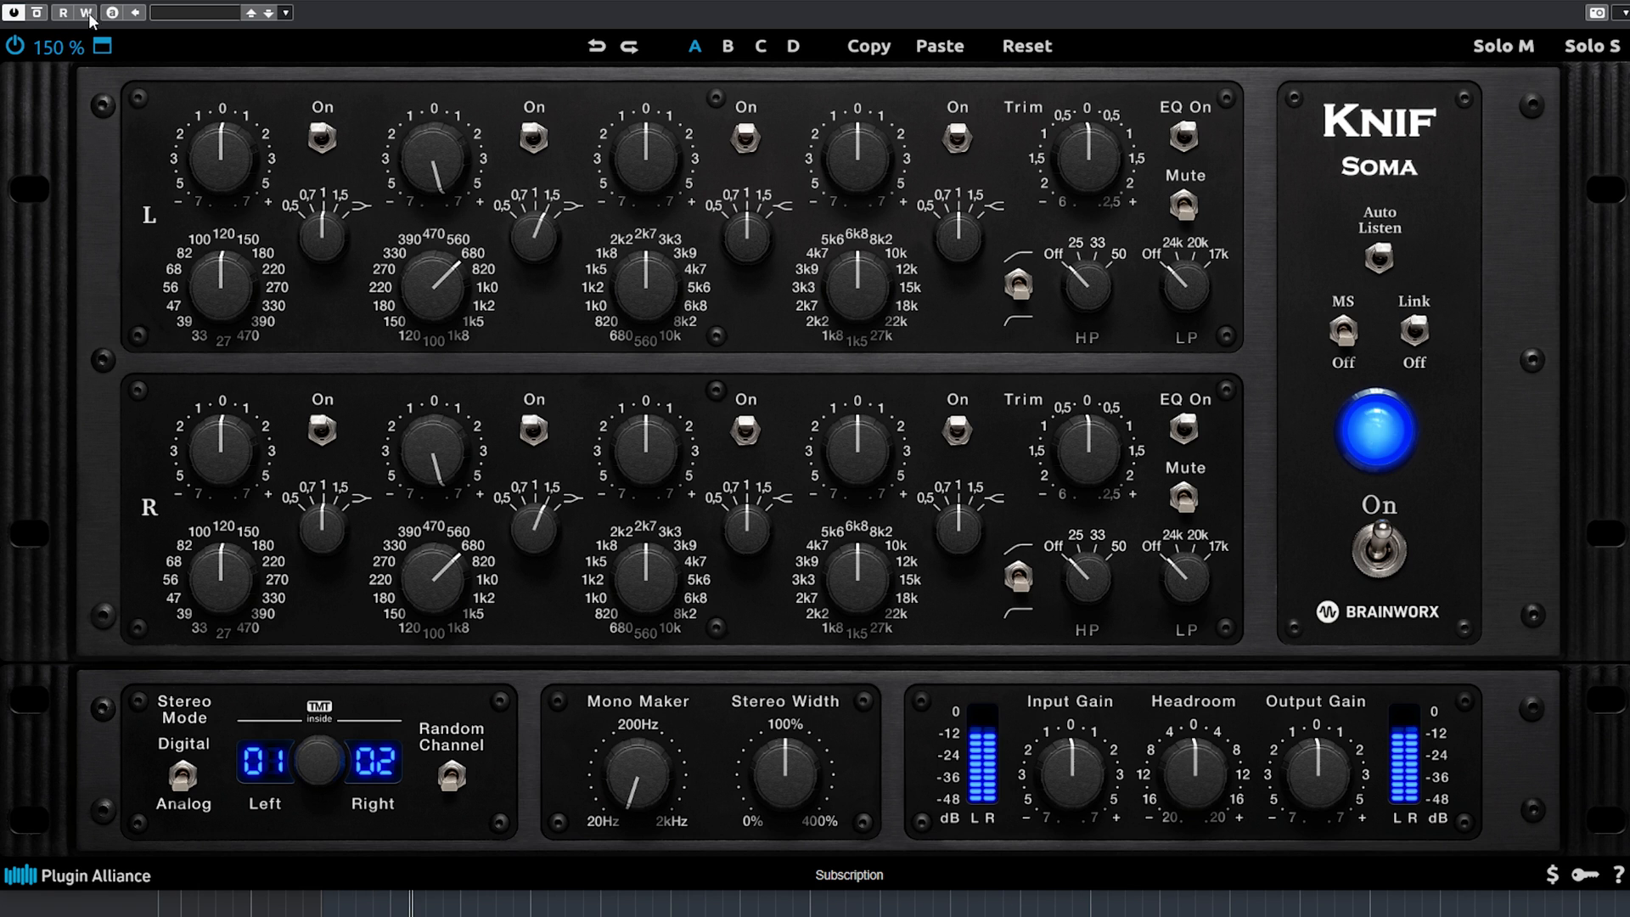
Compare the second-band boost with the plugin bypassed, and return that band's gain to 0 with a Q of 0.7.
{"action": "left_click", "coordinate": [35, 15]}
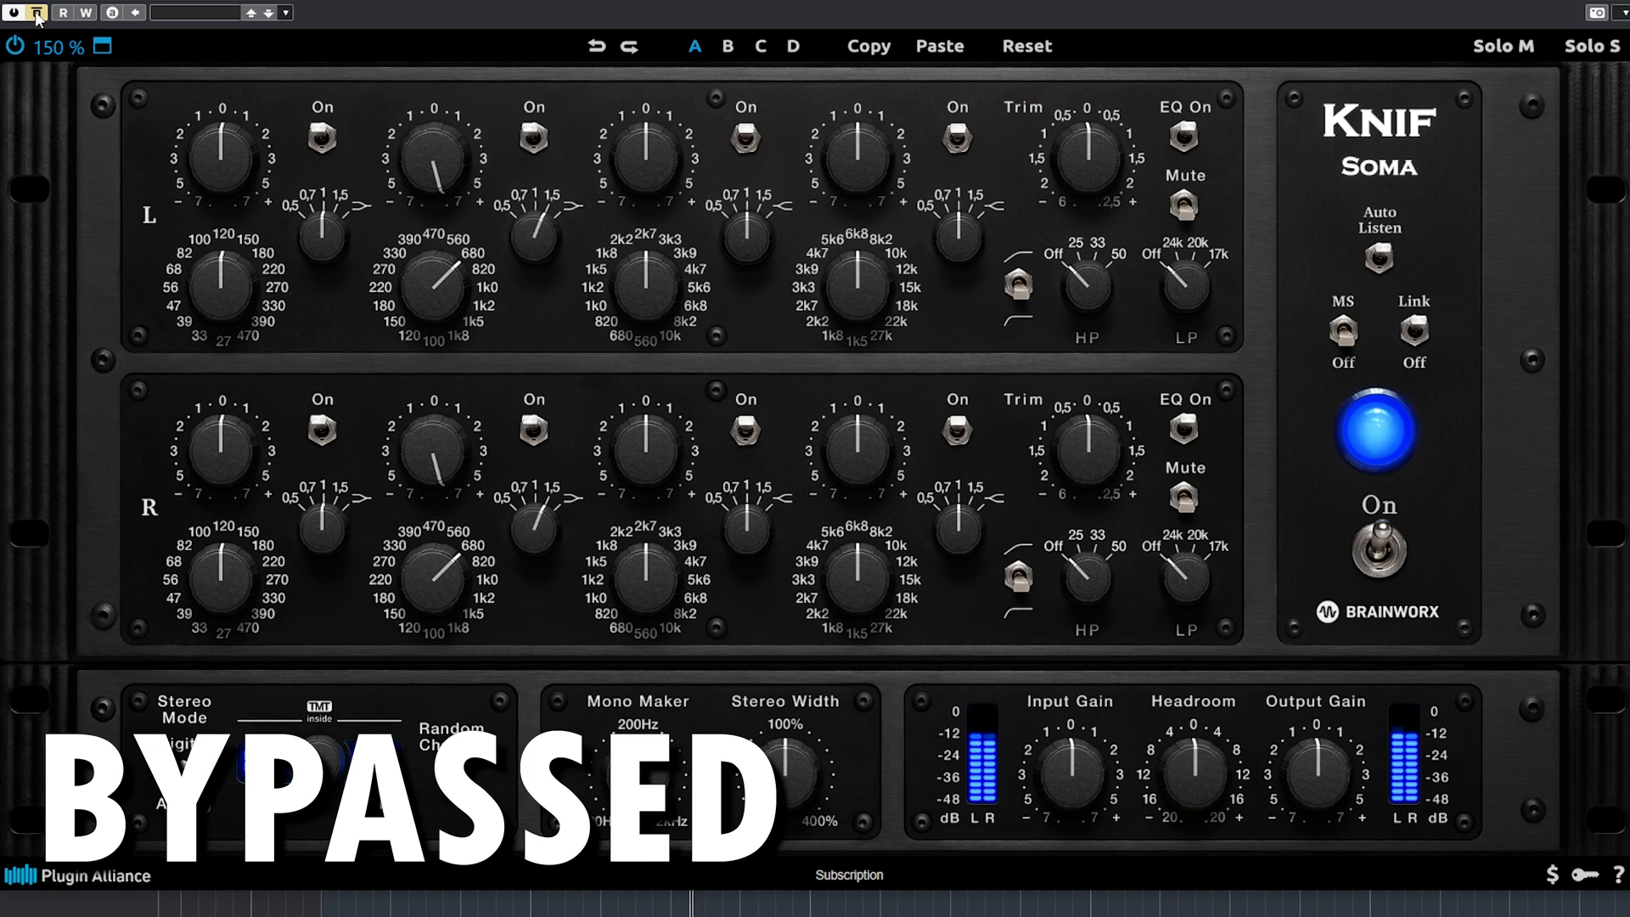
{"action": "left_click", "coordinate": [35, 16]}
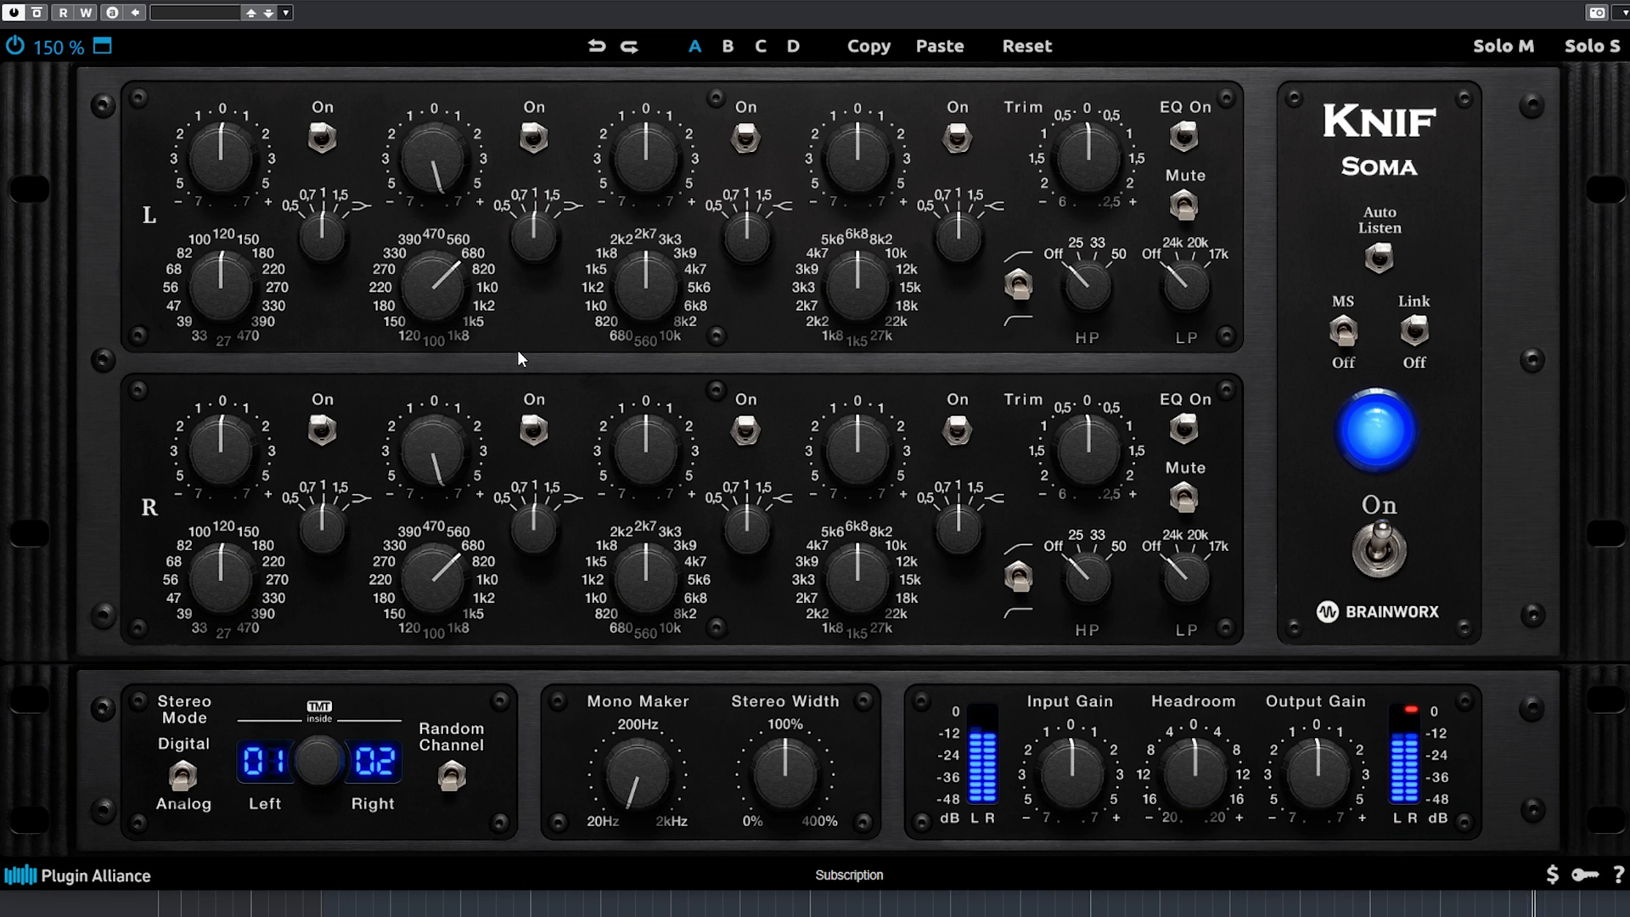
{"action": "left_click_drag", "start_coordinate": [518, 365], "coordinate": [517, 391]}
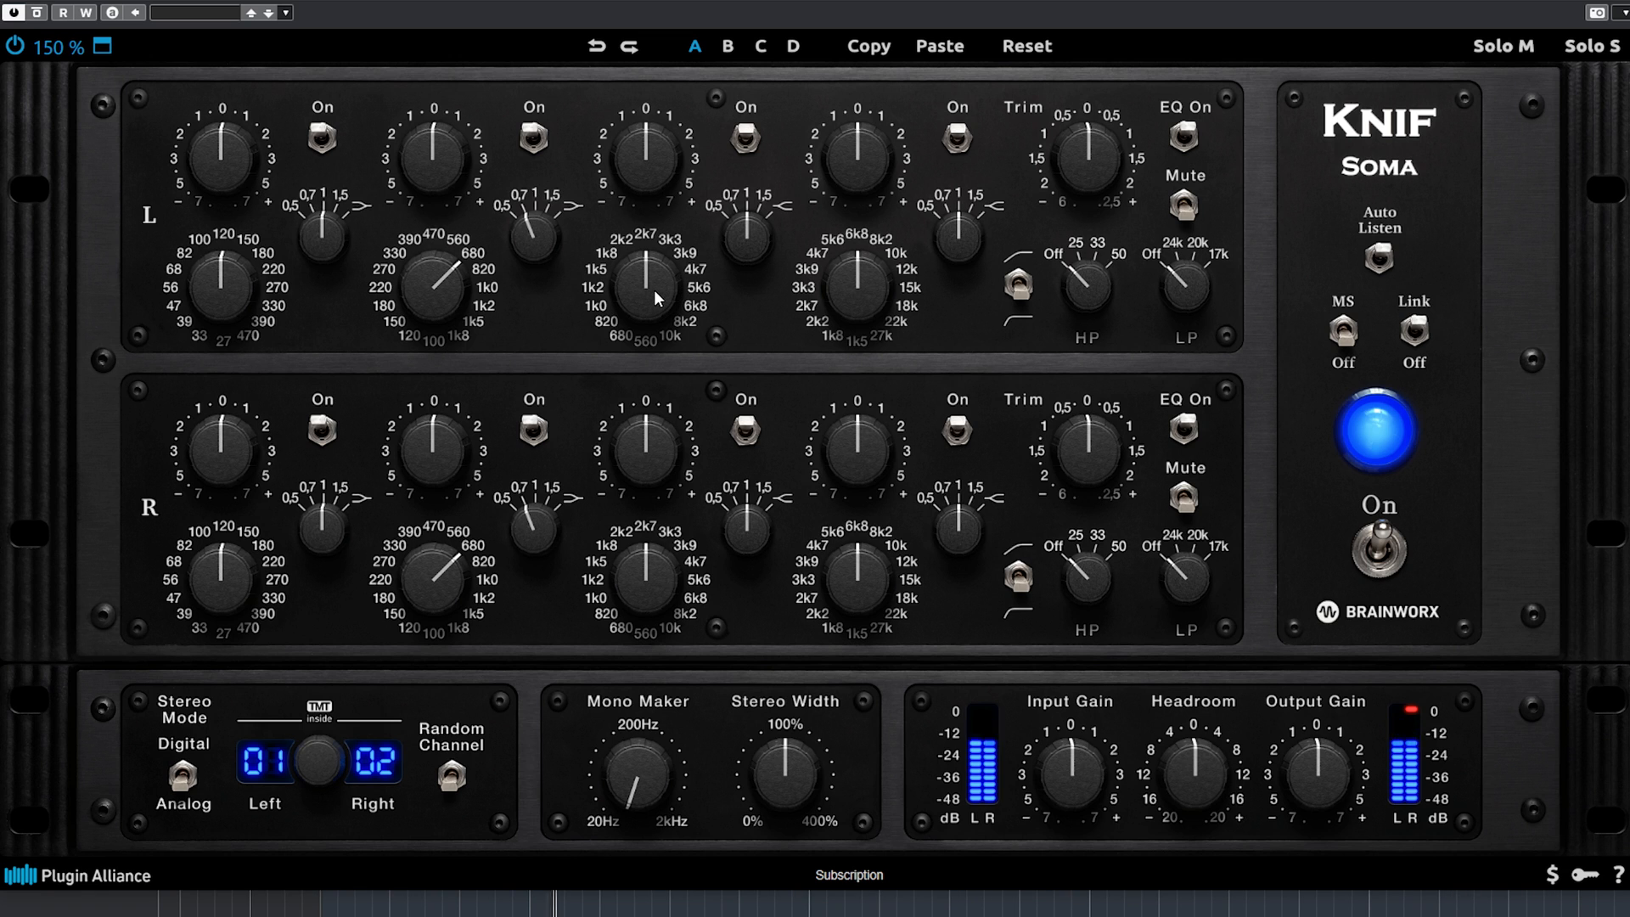
Set the EQ's third band to 3k3 with a gain of +3 and the Q selector on the symbol position beyond 1.5.
{"action": "left_click_drag", "start_coordinate": [654, 286], "coordinate": [656, 265]}
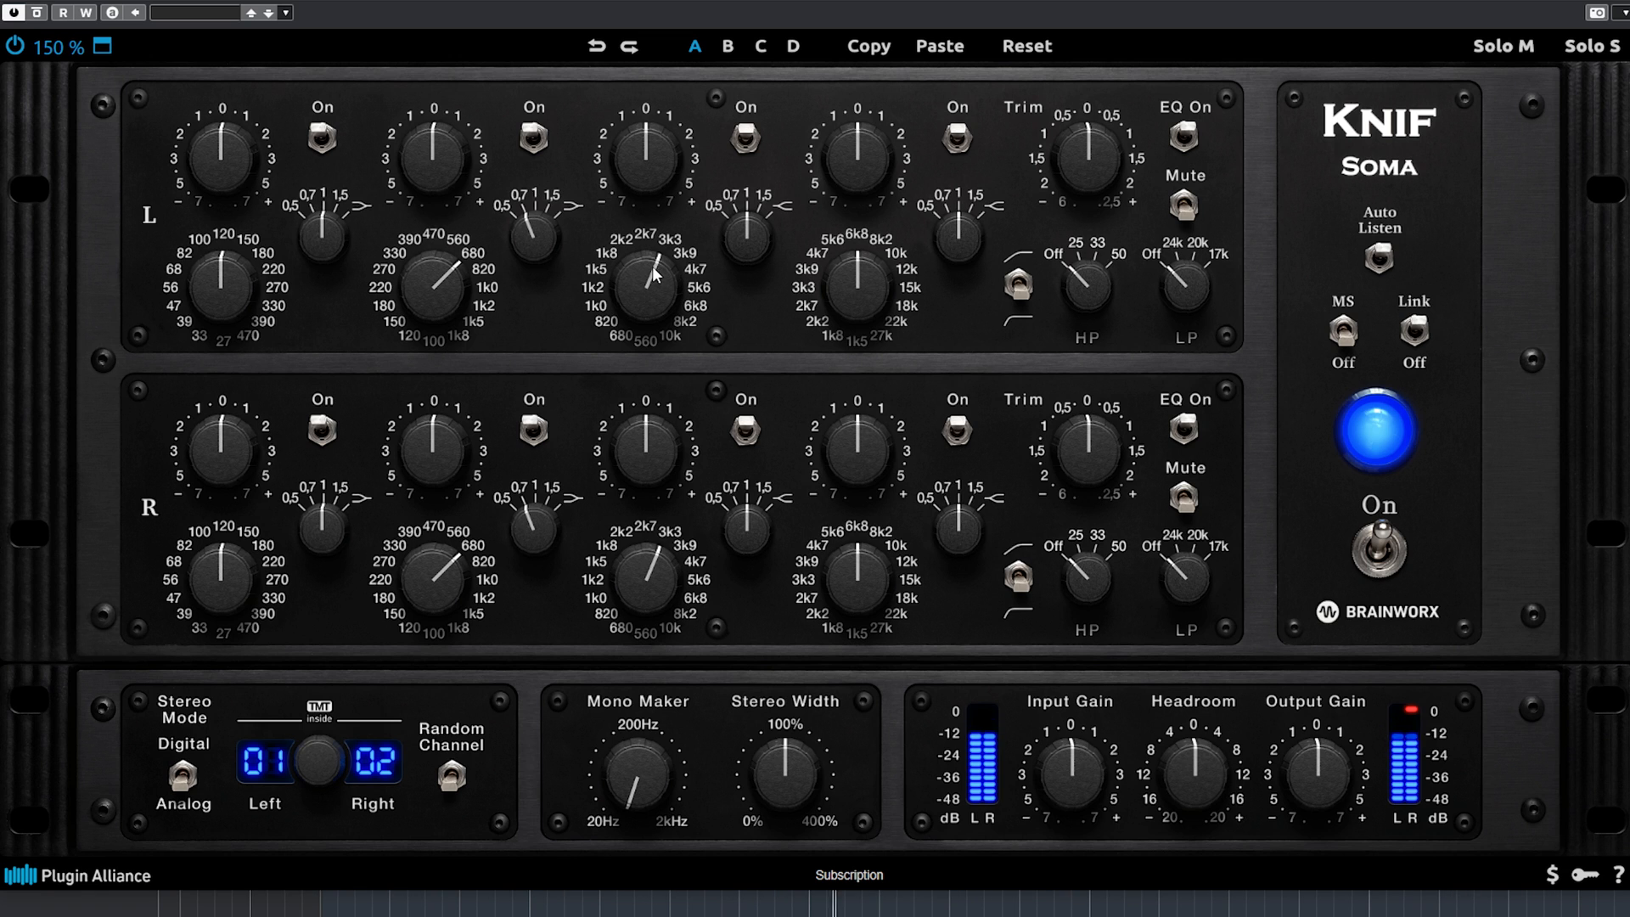
{"action": "left_click_drag", "start_coordinate": [644, 298], "coordinate": [654, 262]}
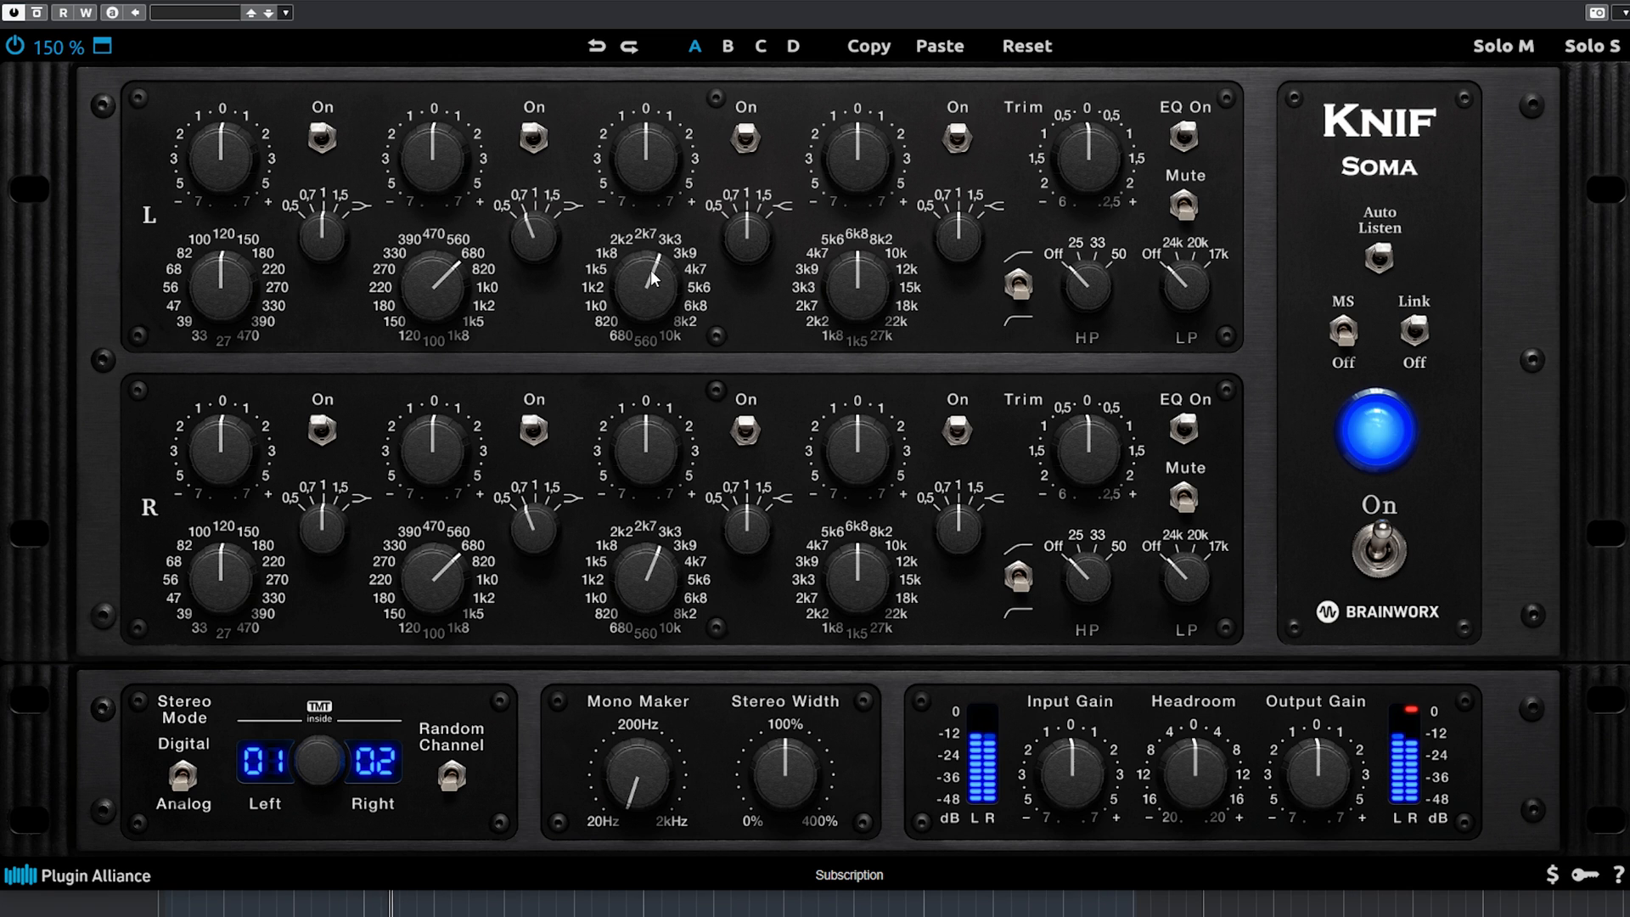
{"action": "left_click_drag", "start_coordinate": [659, 176], "coordinate": [659, 110]}
{"action": "mouse_move", "coordinate": [735, 241]}
{"action": "left_mouse_down"}
{"action": "mouse_move", "coordinate": [726, 252]}
{"action": "mouse_move", "coordinate": [737, 211]}
{"action": "left_mouse_up"}
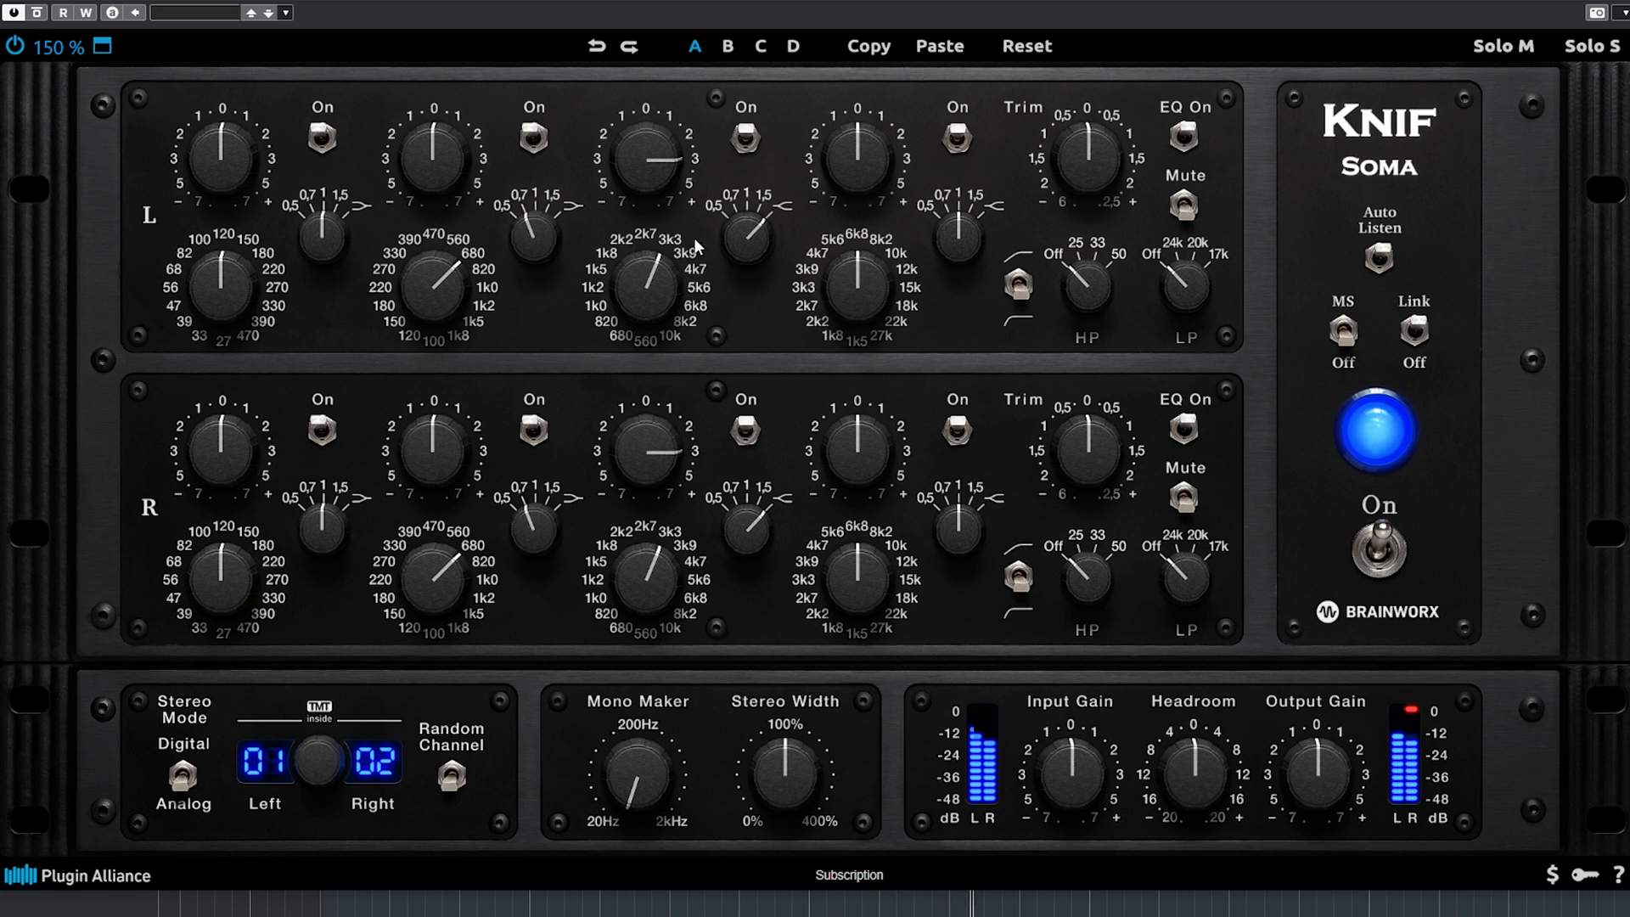
Raise the third band's gain to +7, comparing the plugin bypassed and enabled before and after the change.
{"action": "left_click", "coordinate": [36, 13]}
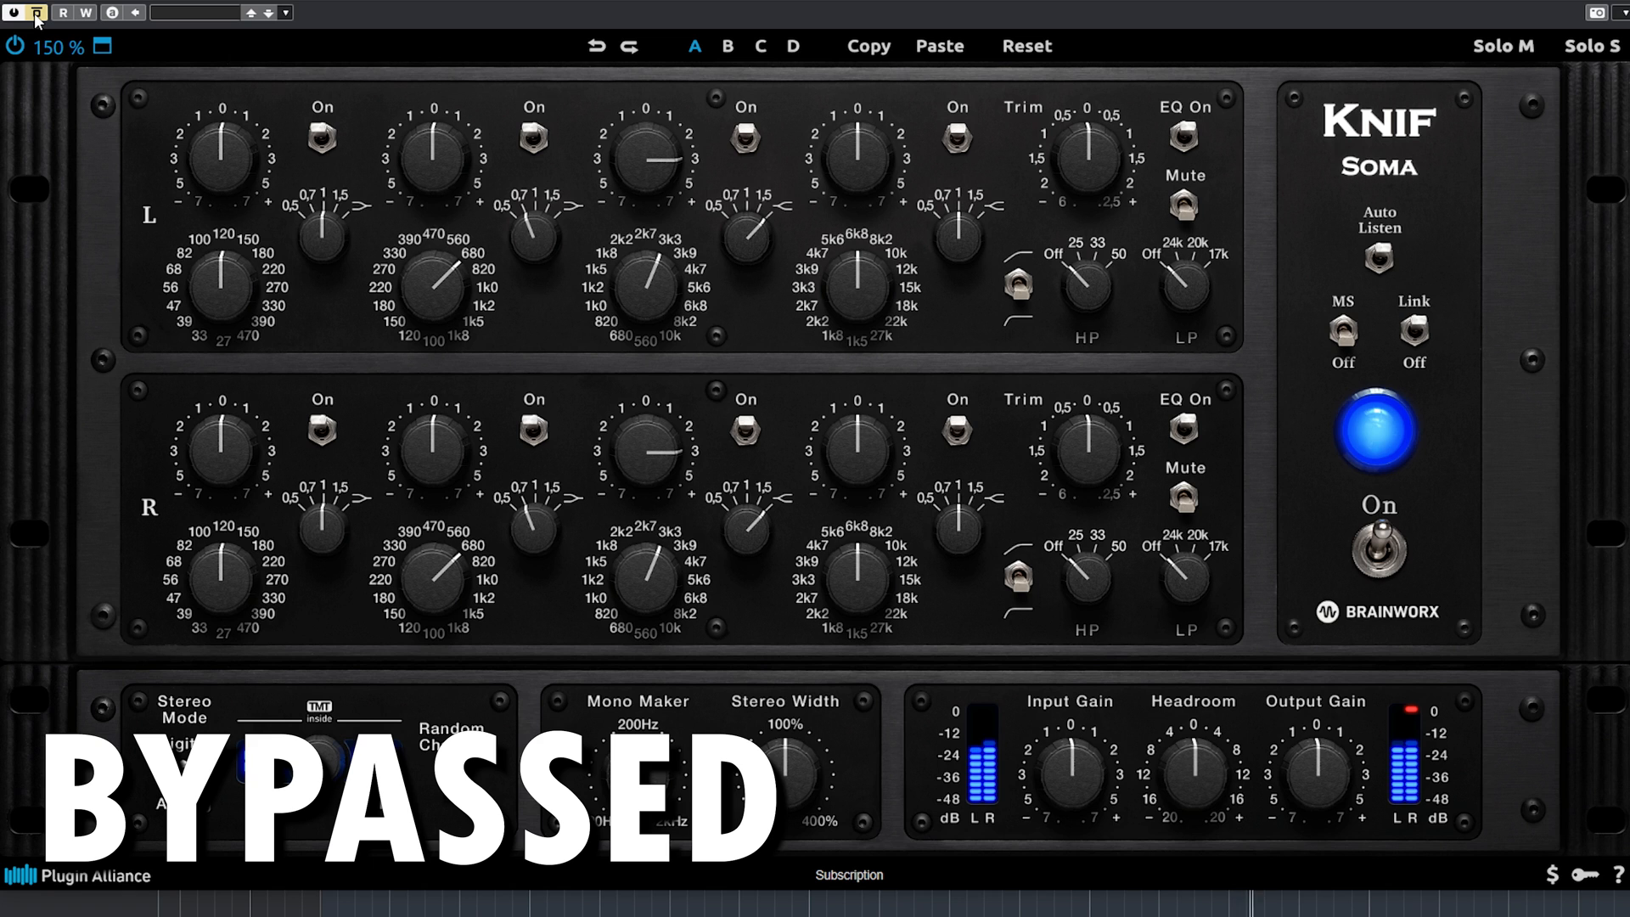
{"action": "left_click", "coordinate": [37, 13]}
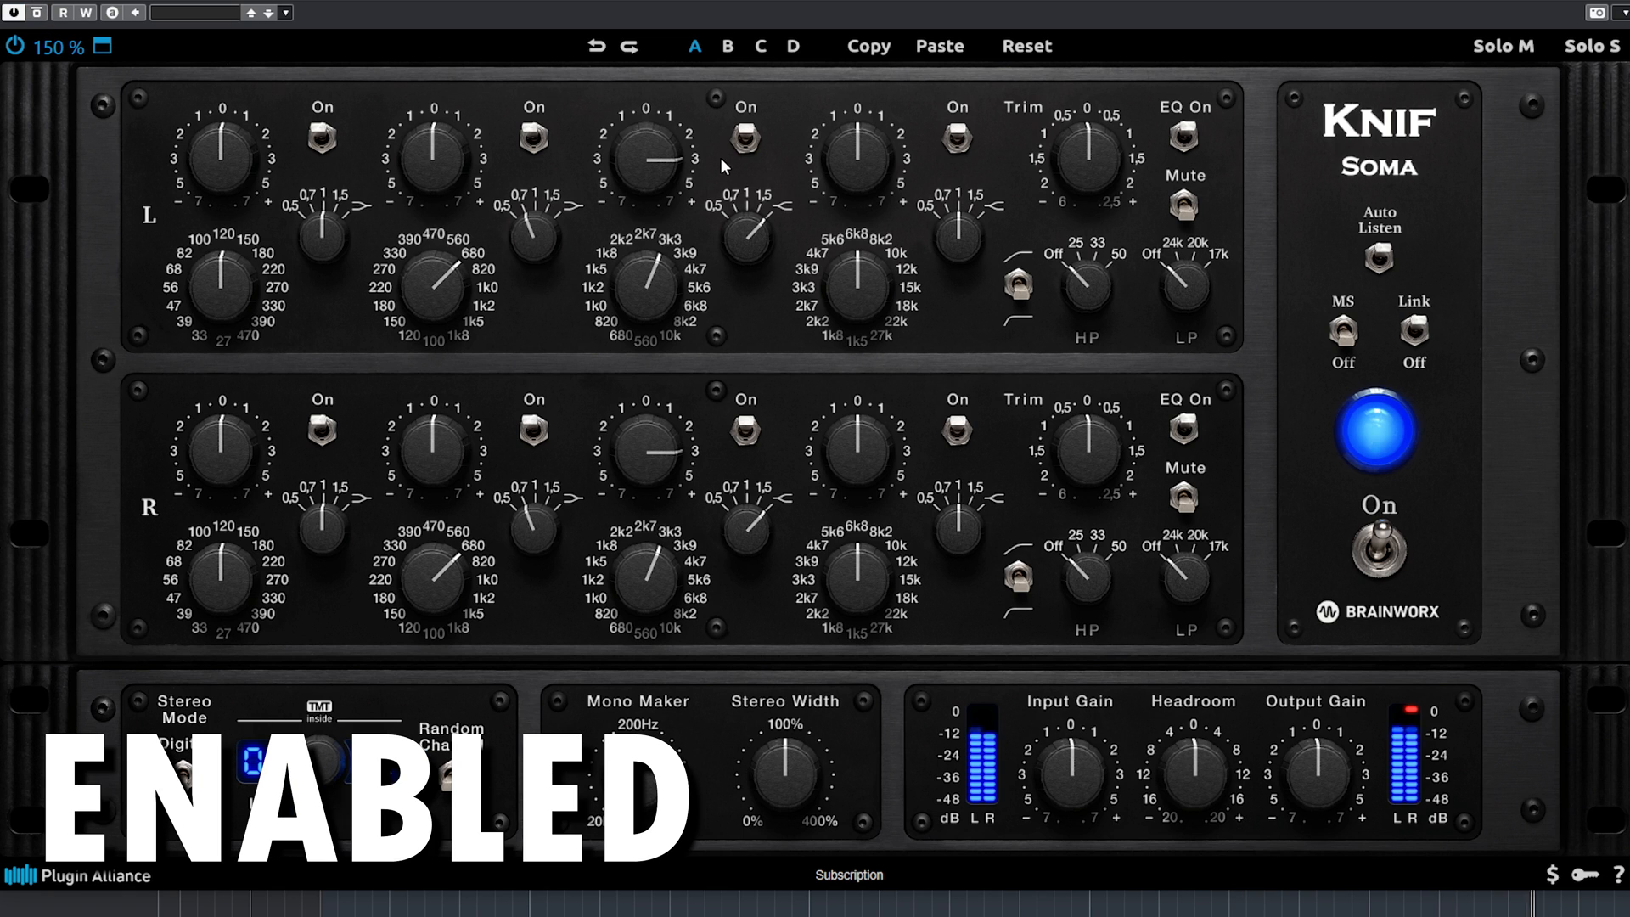
{"action": "left_click_drag", "start_coordinate": [652, 154], "coordinate": [652, 115]}
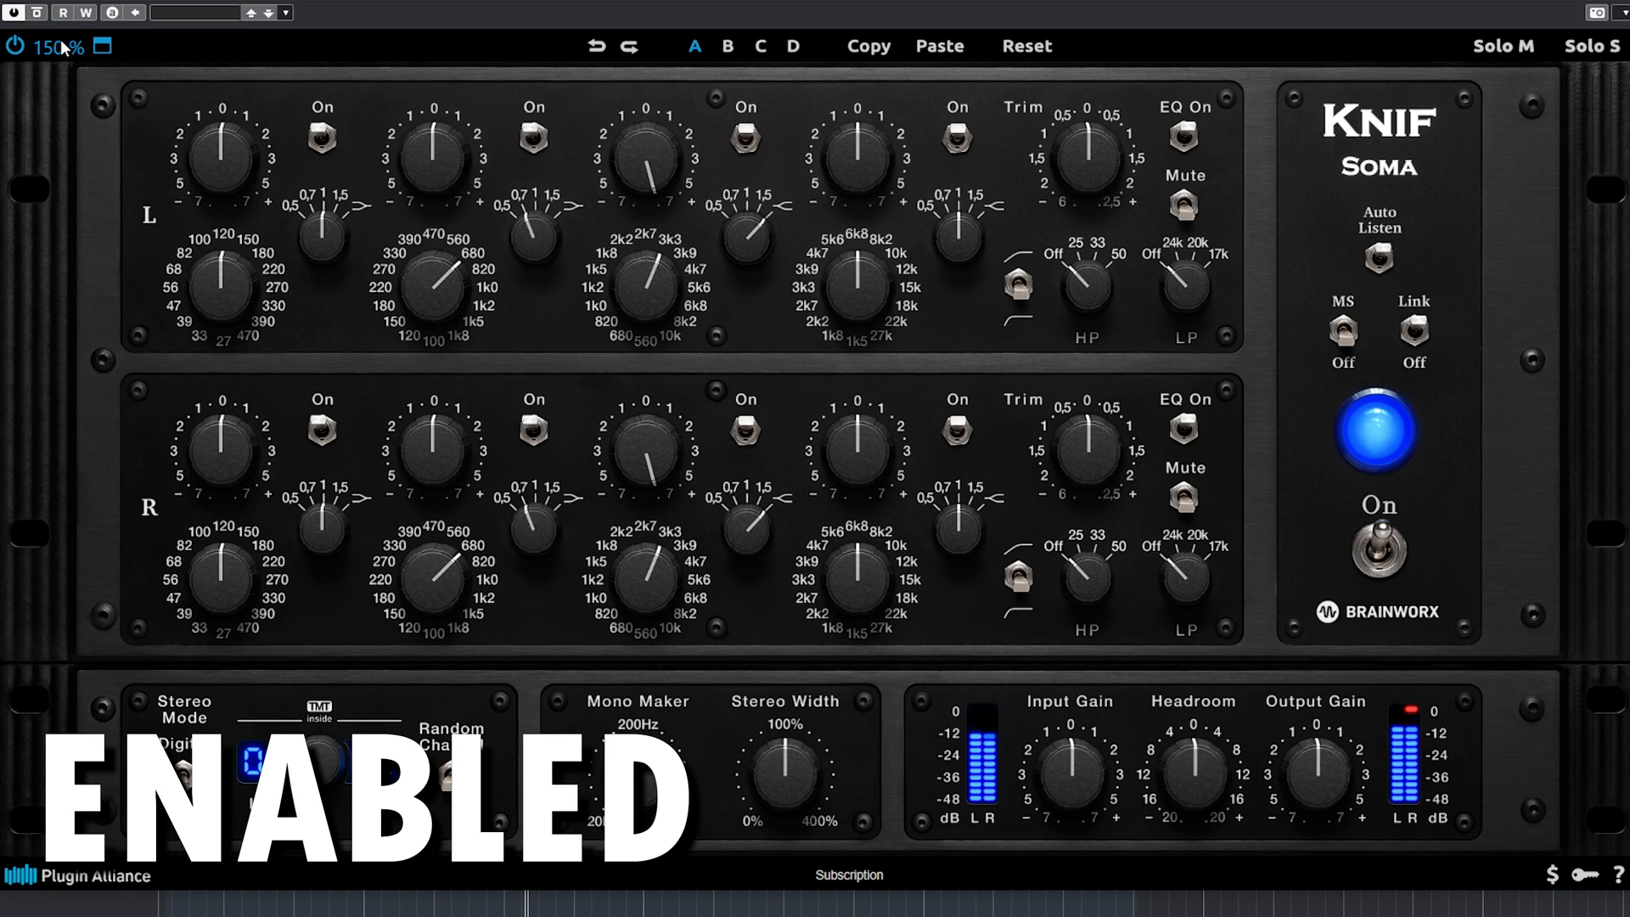
{"action": "left_click", "coordinate": [36, 12]}
{"action": "left_click", "coordinate": [36, 13]}
Try the third band's gain at -7, and reset the band to 0 gain, 2k7 frequency and a Q of 1.
{"action": "left_click_drag", "start_coordinate": [634, 212], "coordinate": [633, 239]}
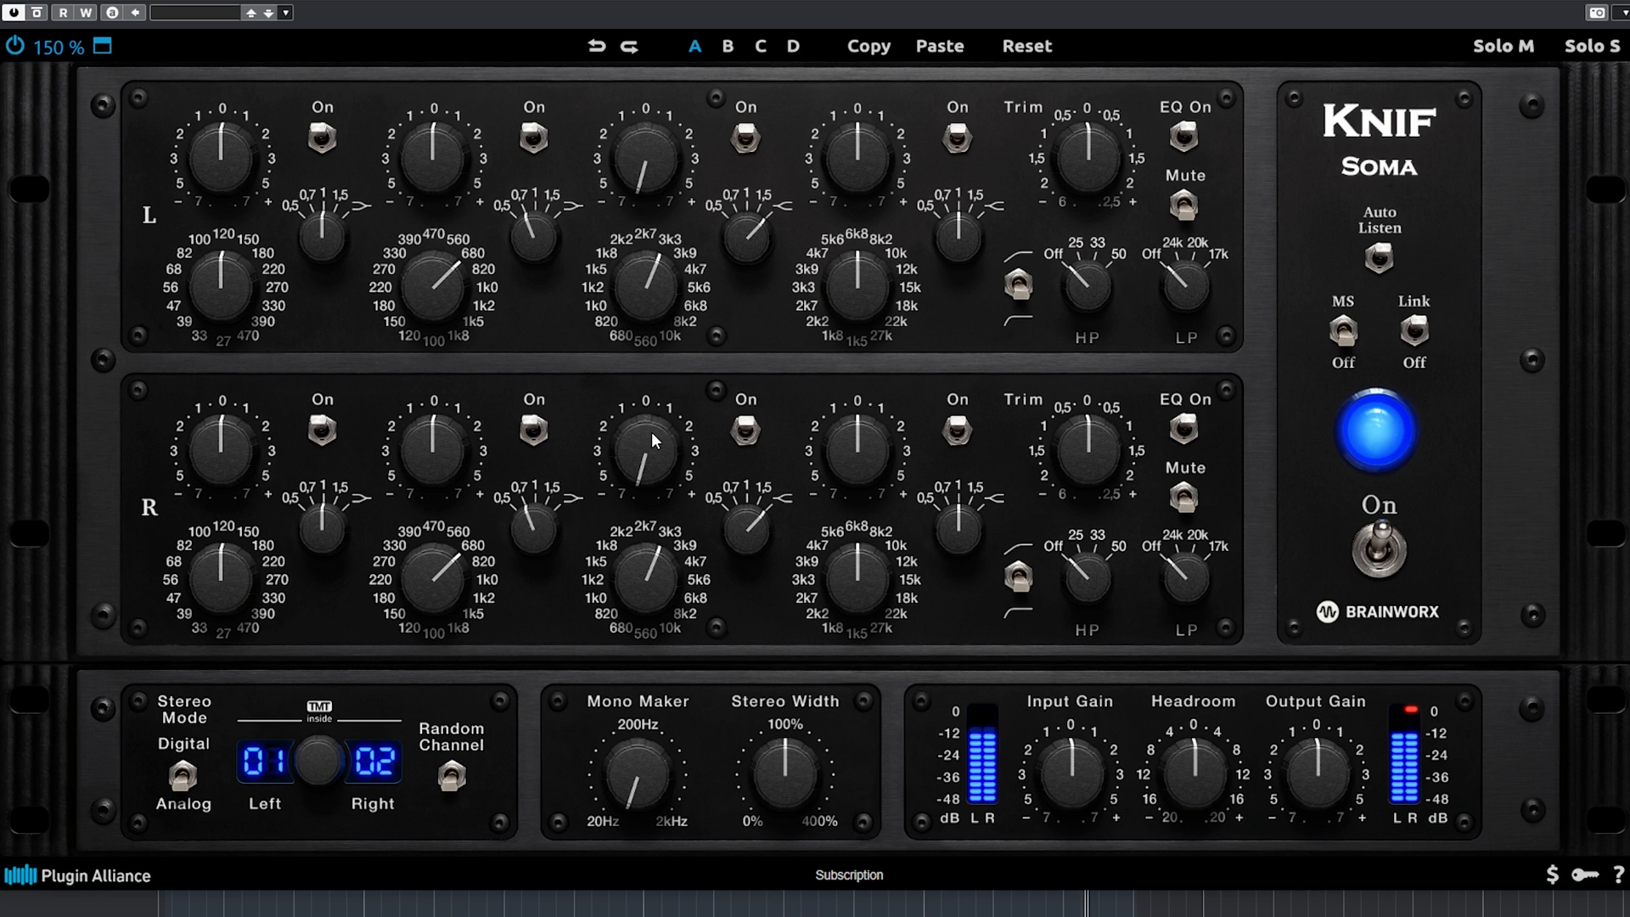
{"action": "left_click_drag", "start_coordinate": [661, 183], "coordinate": [657, 54]}
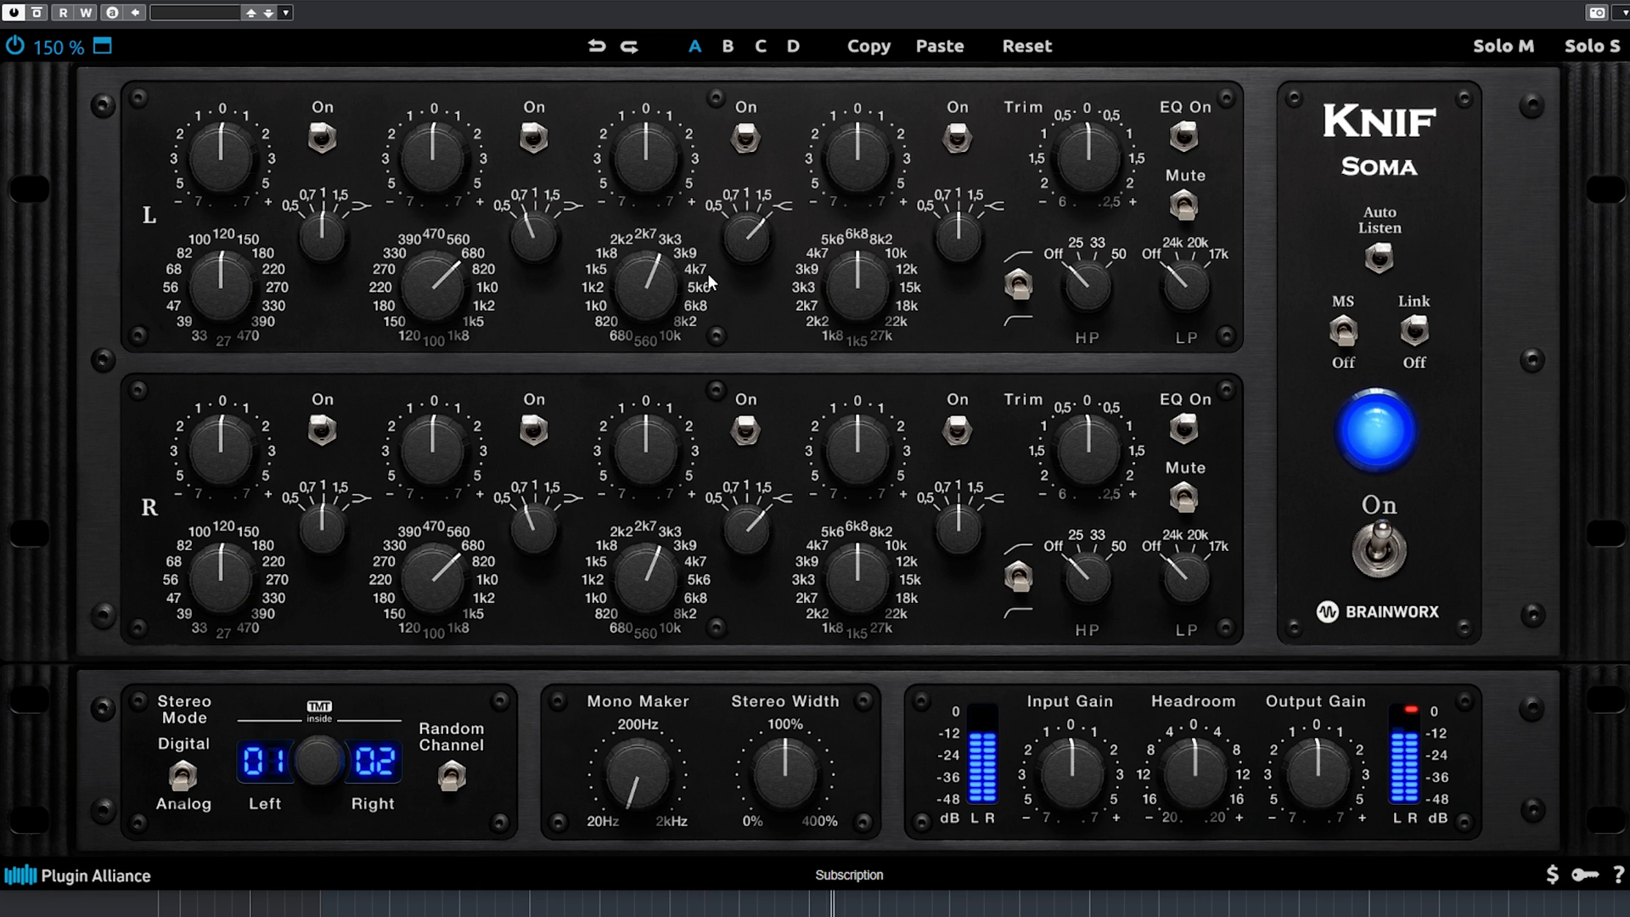
{"action": "double_click", "coordinate": [657, 298]}
{"action": "double_click", "coordinate": [743, 253]}
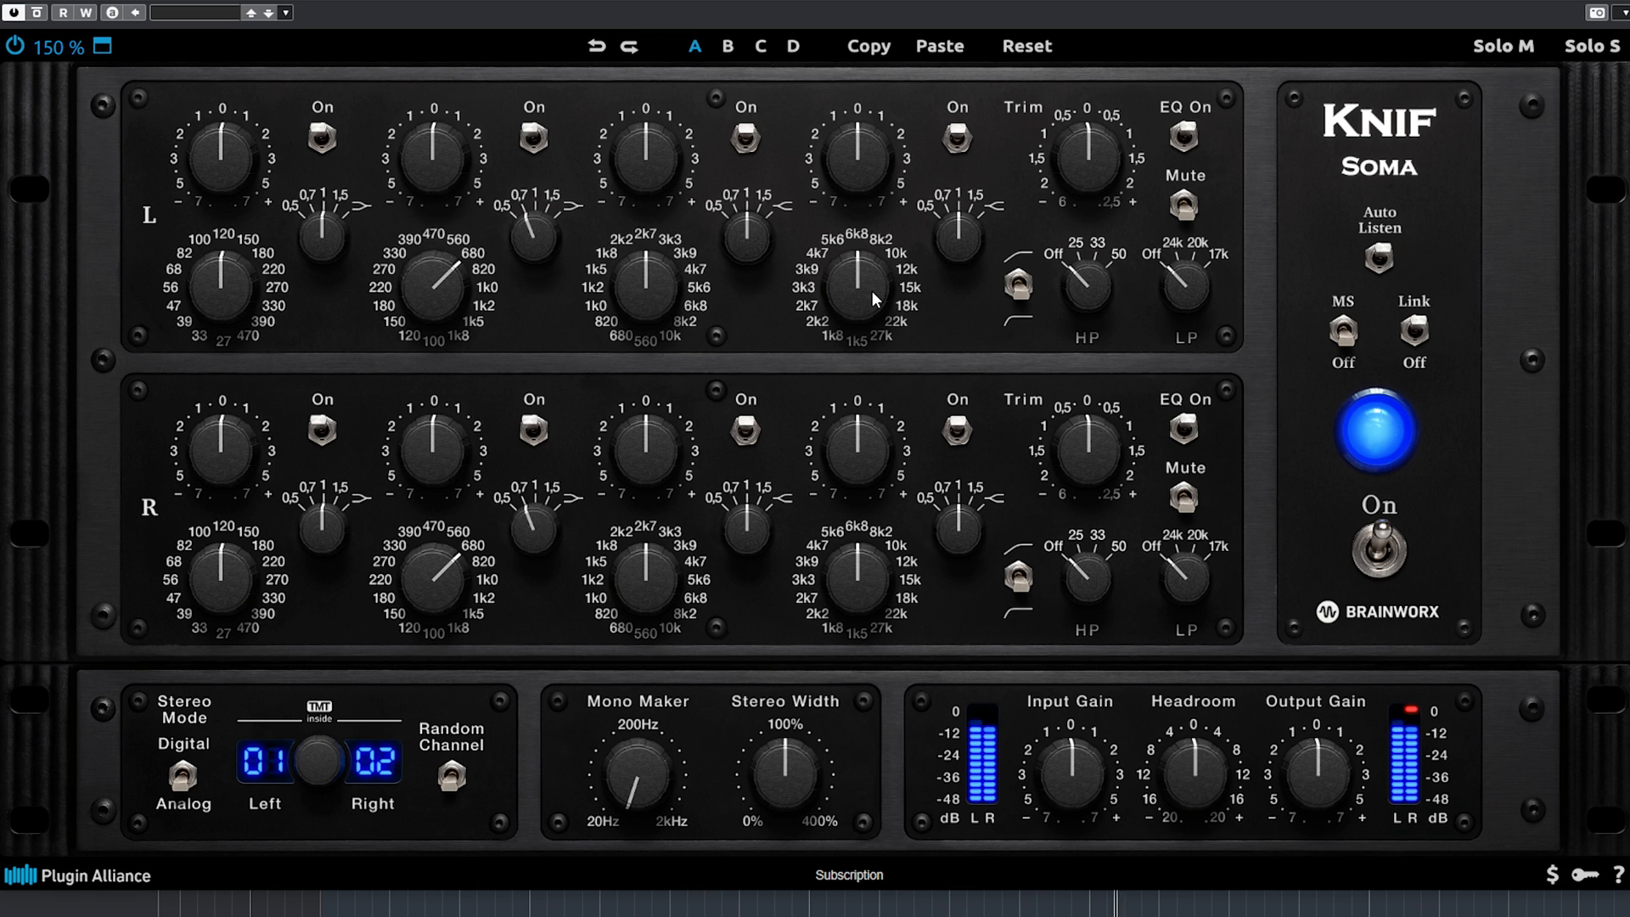
Try the fourth band at 15k with +7 gain and Q on the symbol beyond 1.5, comparing the plugin bypassed and enabled.
{"action": "left_click_drag", "start_coordinate": [867, 288], "coordinate": [875, 236]}
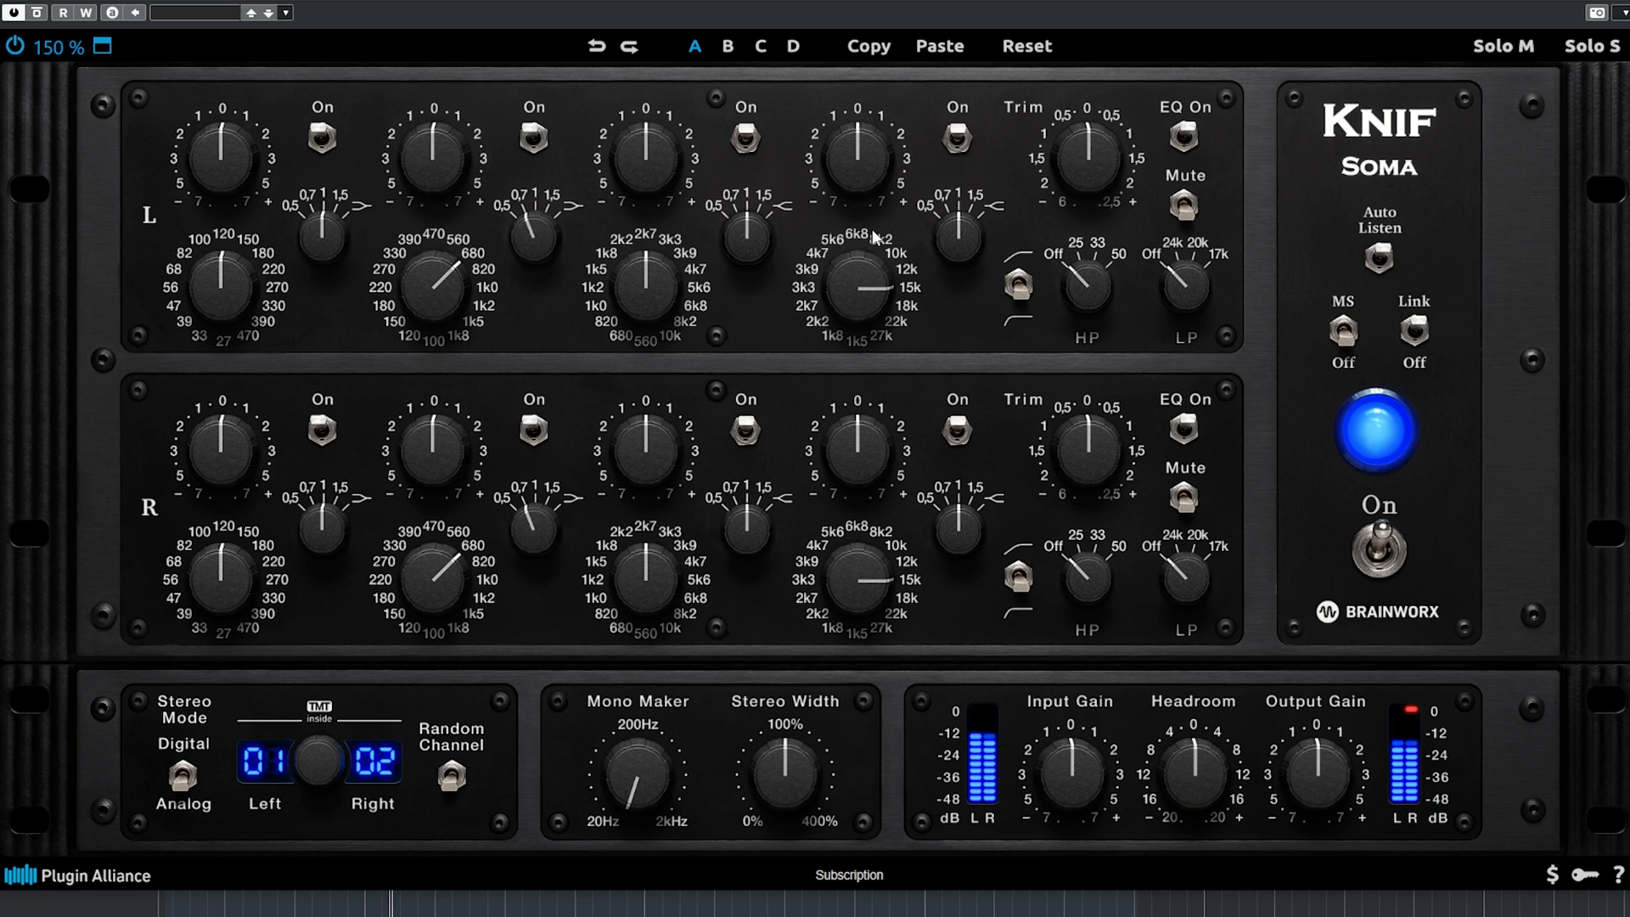
{"action": "left_click_drag", "start_coordinate": [962, 211], "coordinate": [969, 145]}
{"action": "left_click_drag", "start_coordinate": [859, 183], "coordinate": [849, 54]}
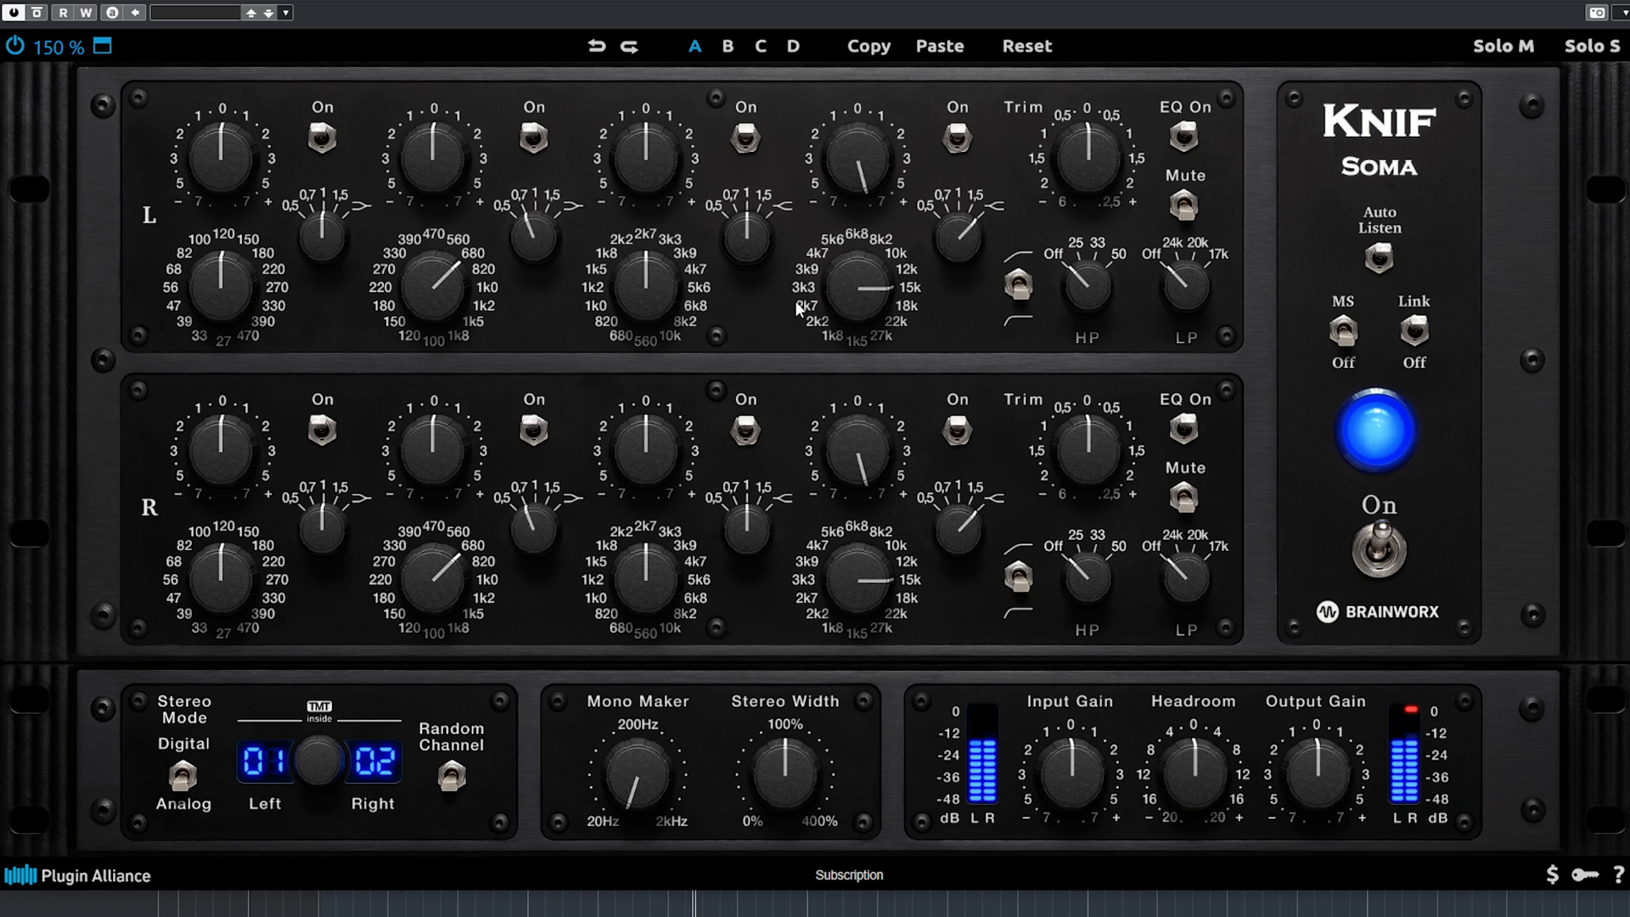
{"action": "left_click", "coordinate": [37, 13]}
{"action": "left_click", "coordinate": [37, 13]}
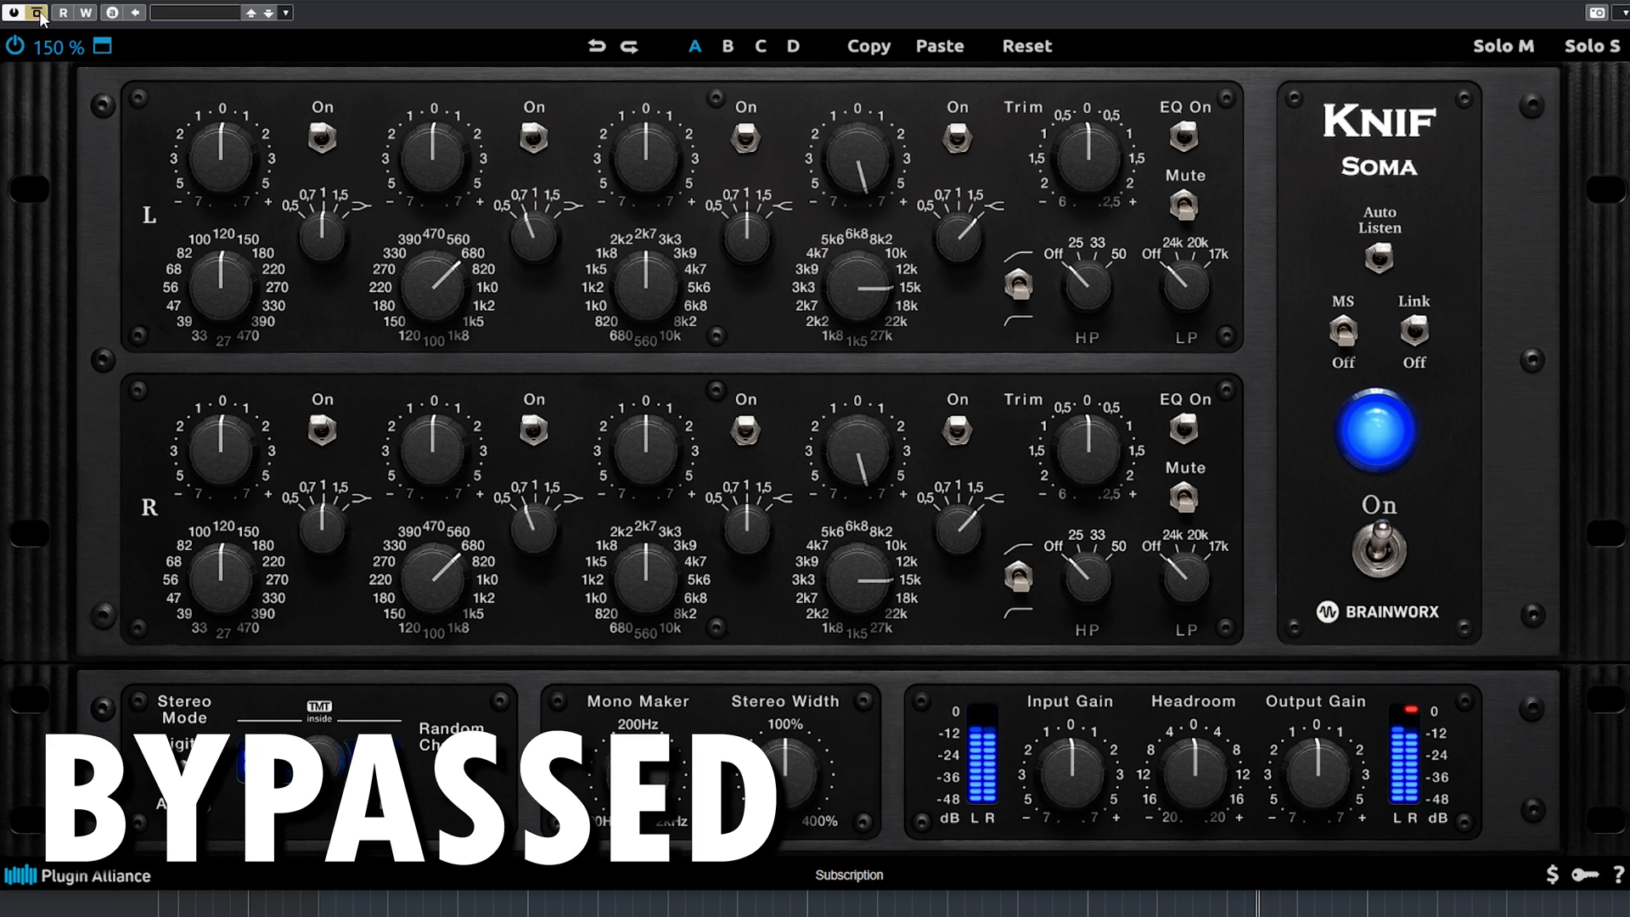
Try the fourth band's frequency at 8k2, comparing the boost with the plugin bypassed and enabled.
{"action": "left_click_drag", "start_coordinate": [863, 294], "coordinate": [860, 327]}
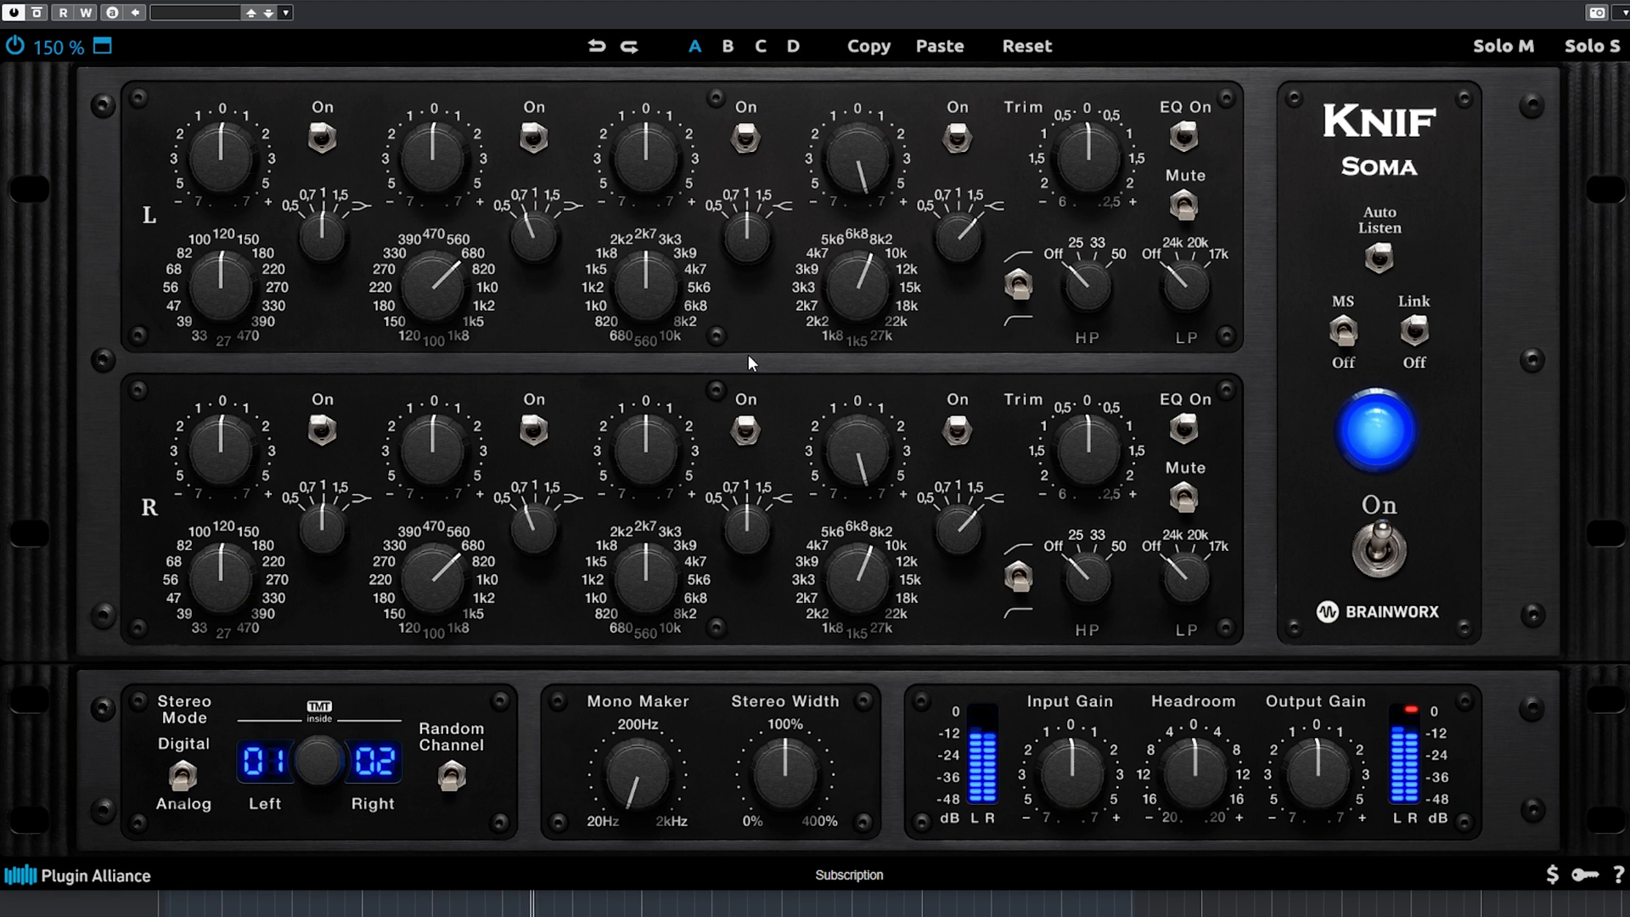
{"action": "left_click", "coordinate": [38, 12]}
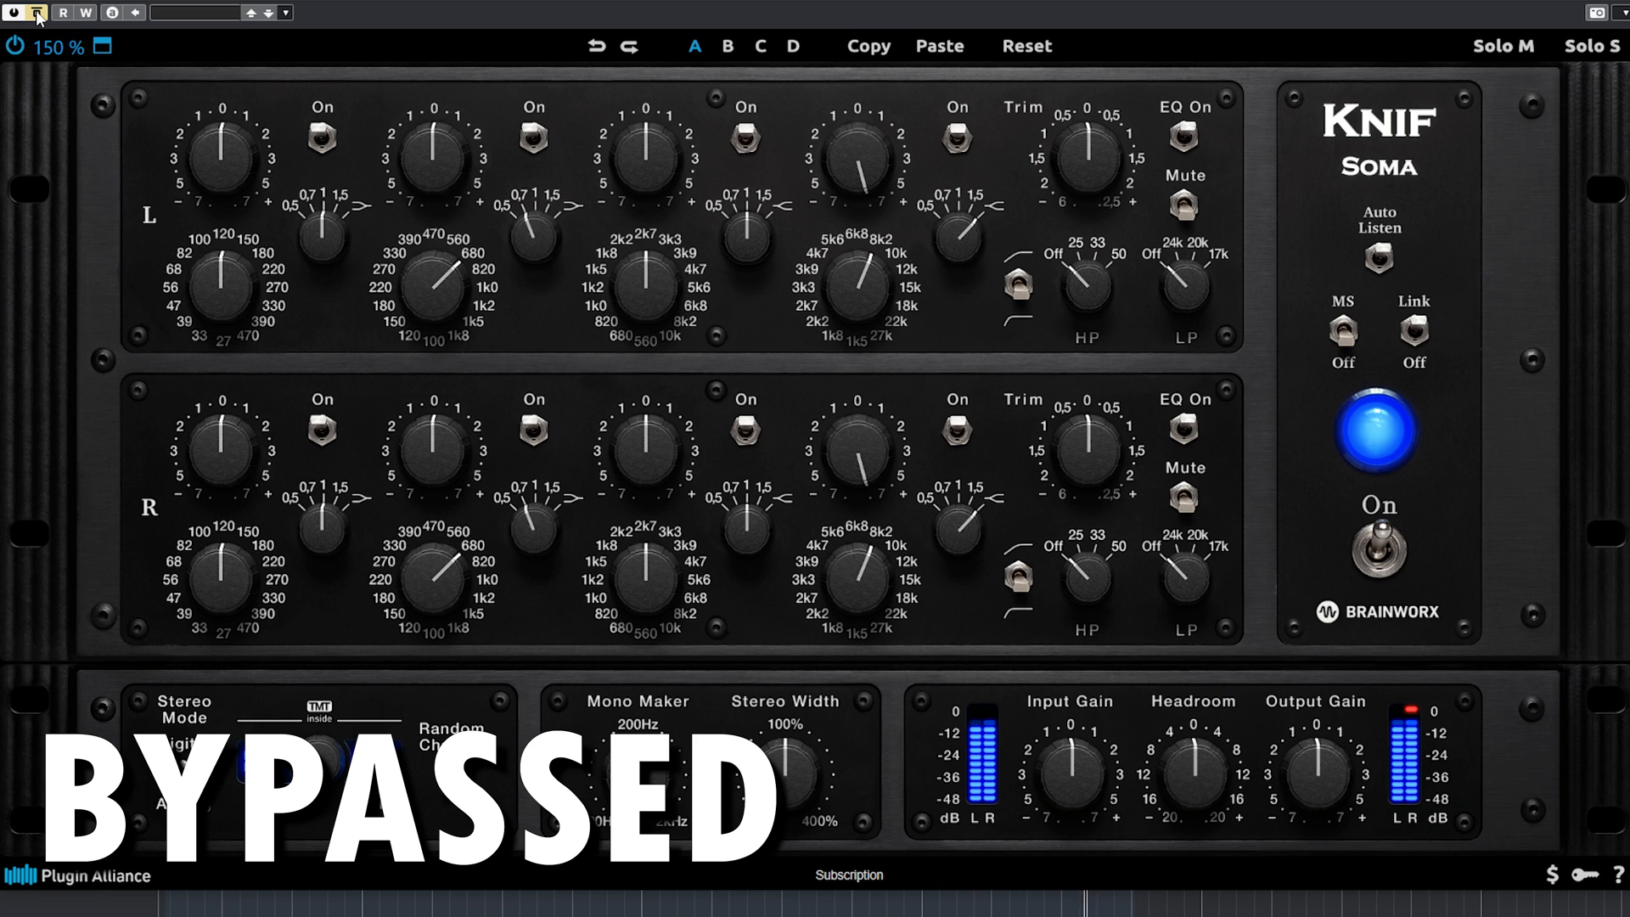
{"action": "left_click", "coordinate": [37, 13]}
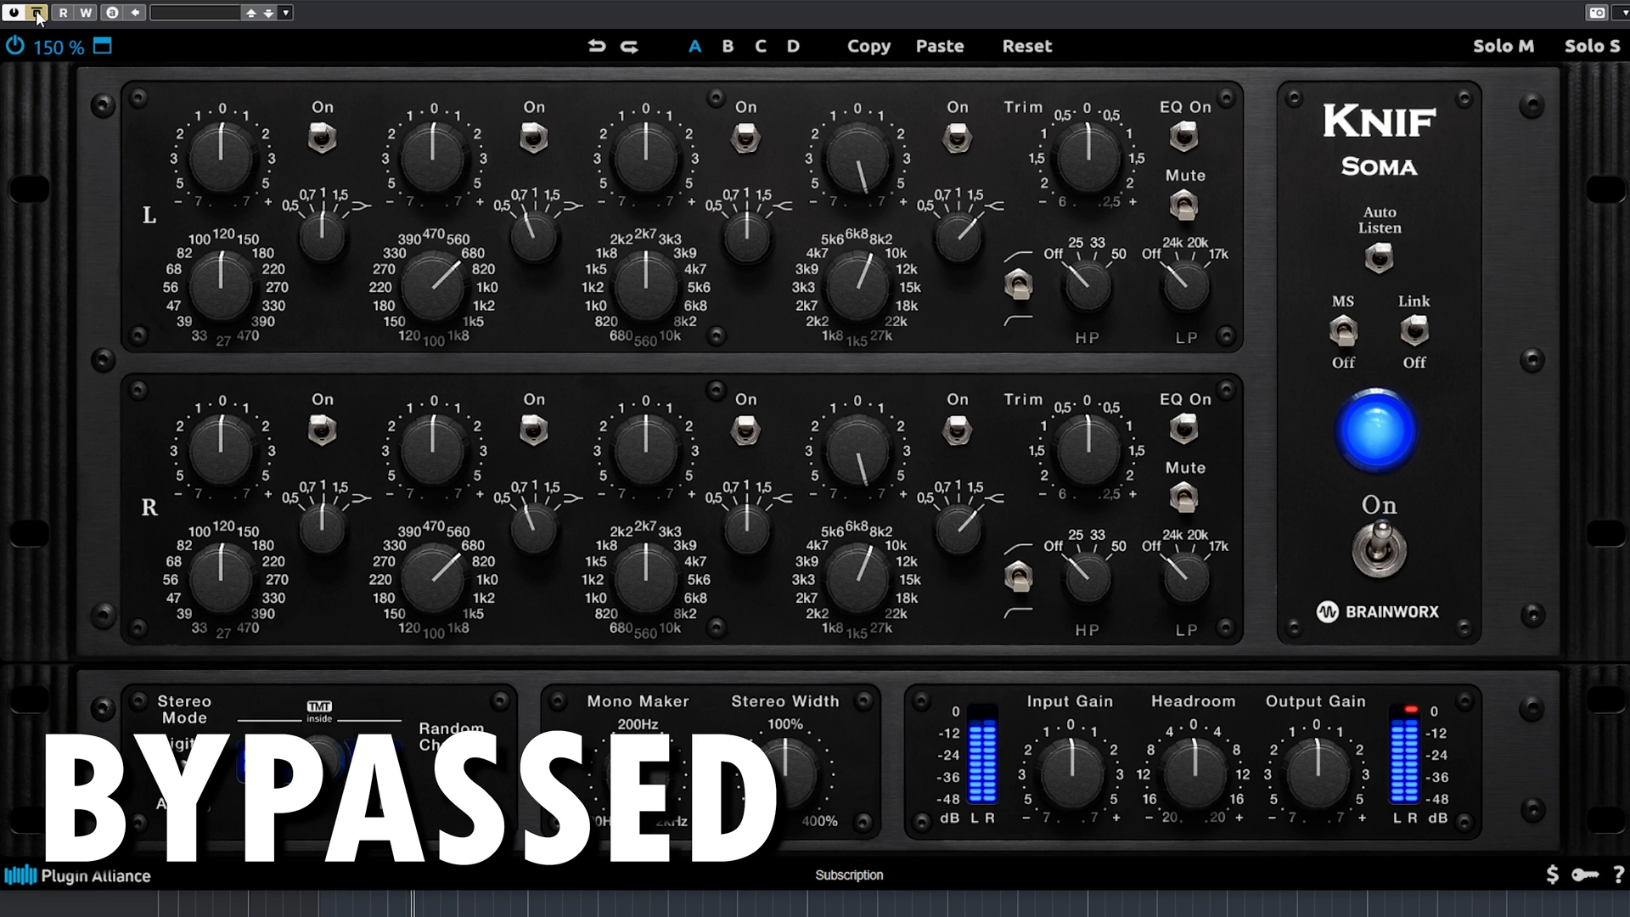
Reset the fourth band to 0 gain, 6k8 frequency and a Q of 1.
{"action": "double_click", "coordinate": [978, 243]}
{"action": "double_click", "coordinate": [865, 176]}
{"action": "double_click", "coordinate": [861, 280]}
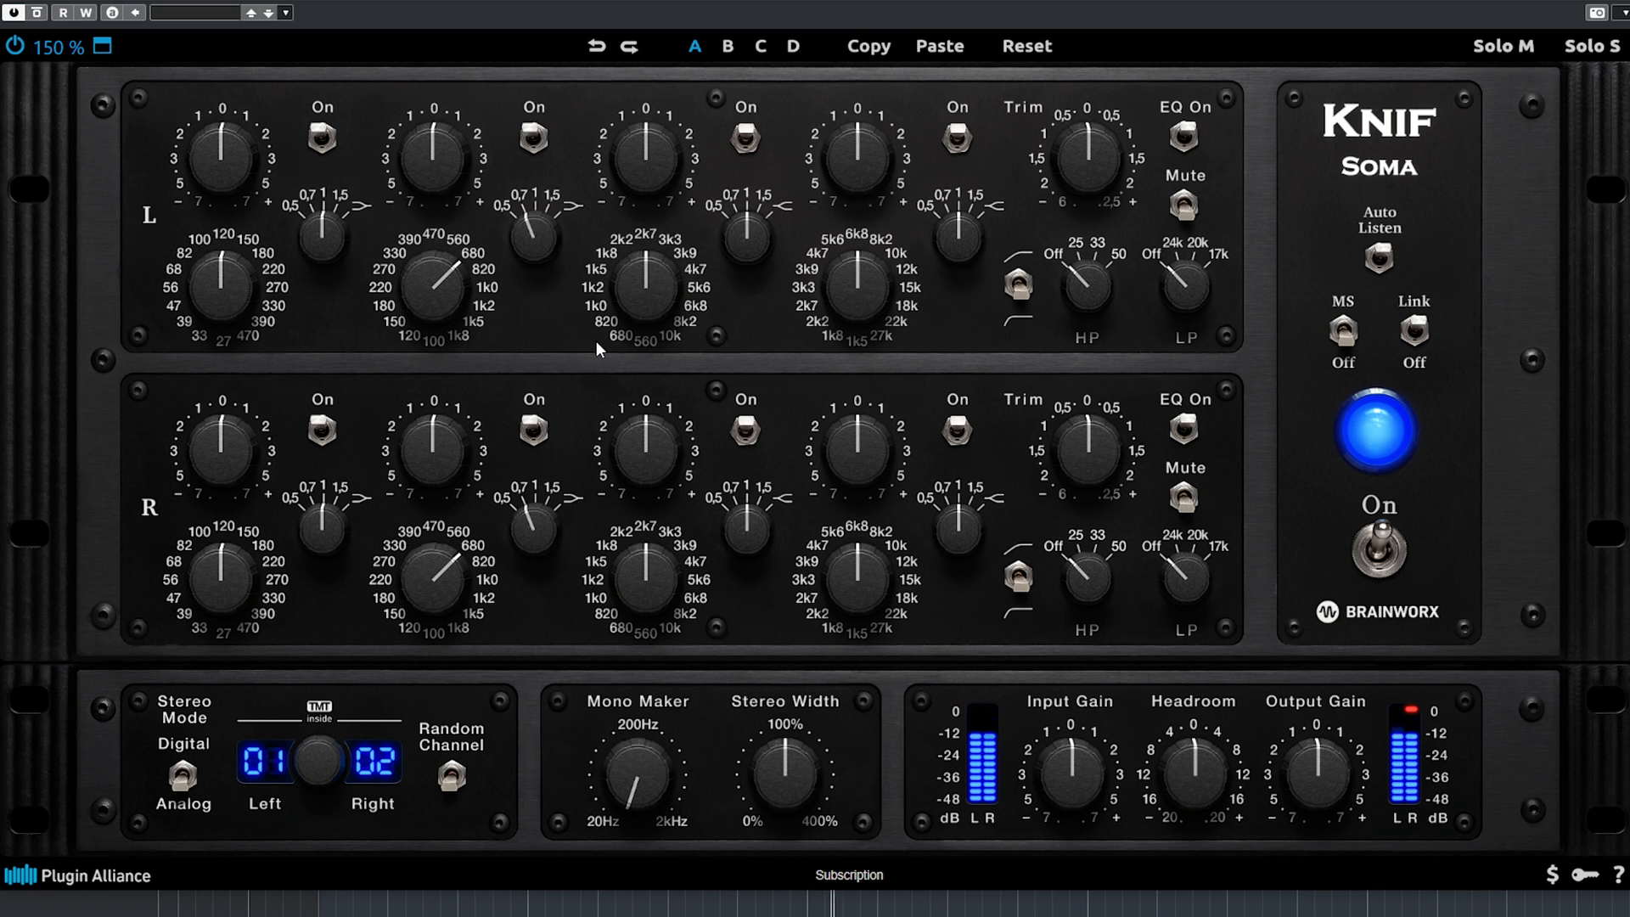
Try the high-pass filter at 50 and the low-pass filter at 17k, and switch the high-pass to its 140–280 range.
{"action": "left_click_drag", "start_coordinate": [1095, 289], "coordinate": [1097, 75]}
{"action": "left_click_drag", "start_coordinate": [1185, 293], "coordinate": [1194, 88]}
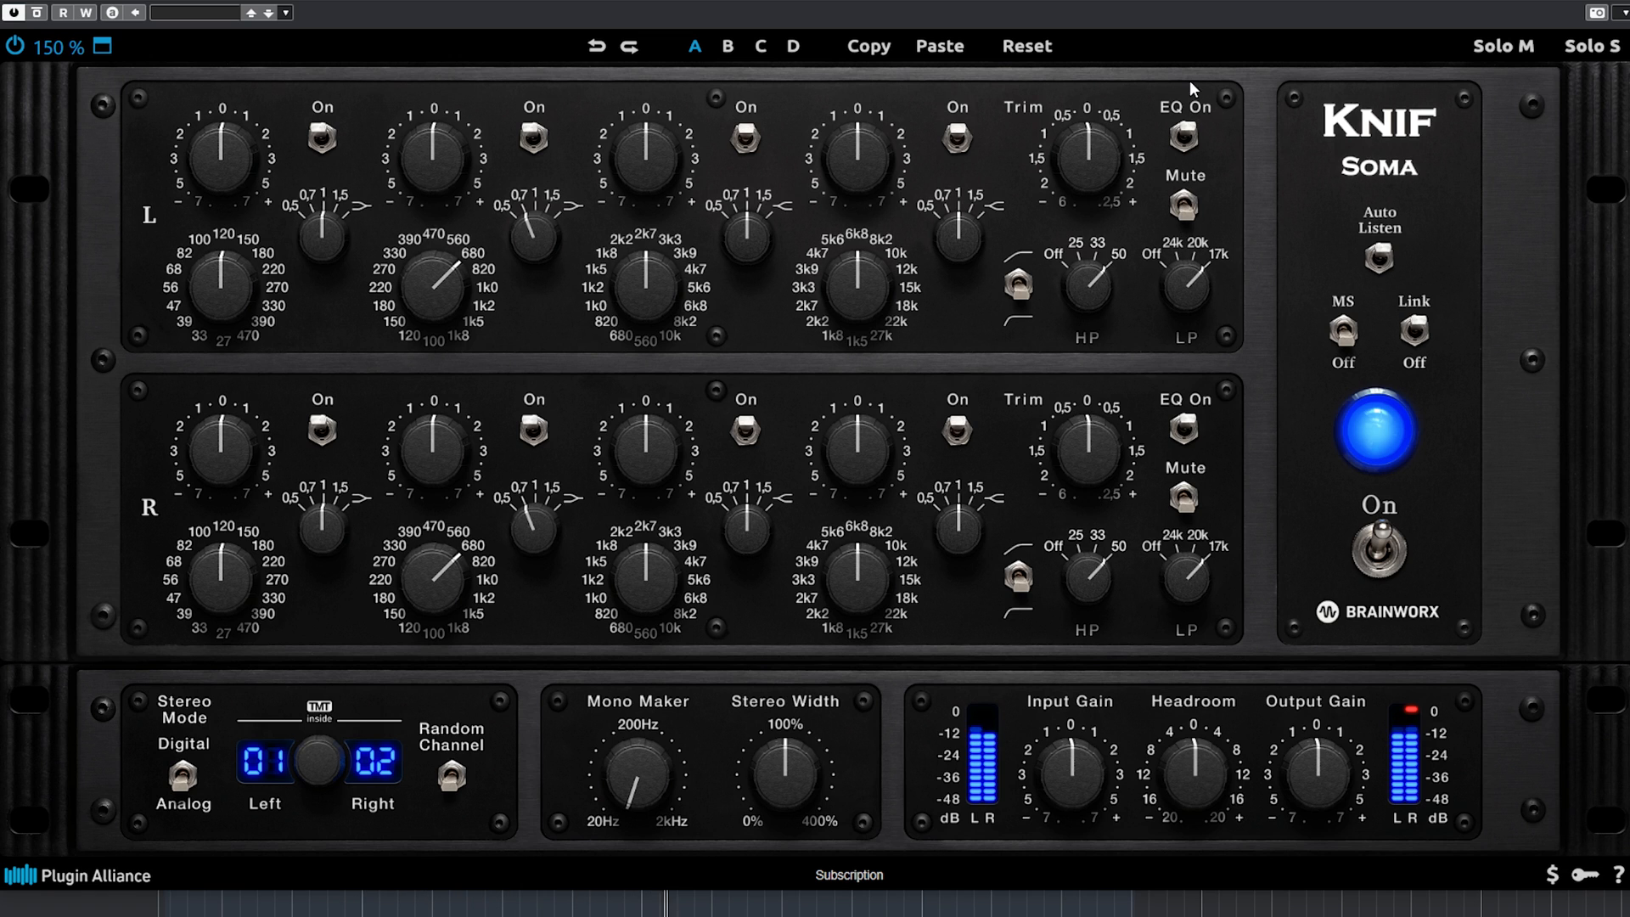
{"action": "left_click", "coordinate": [1023, 287]}
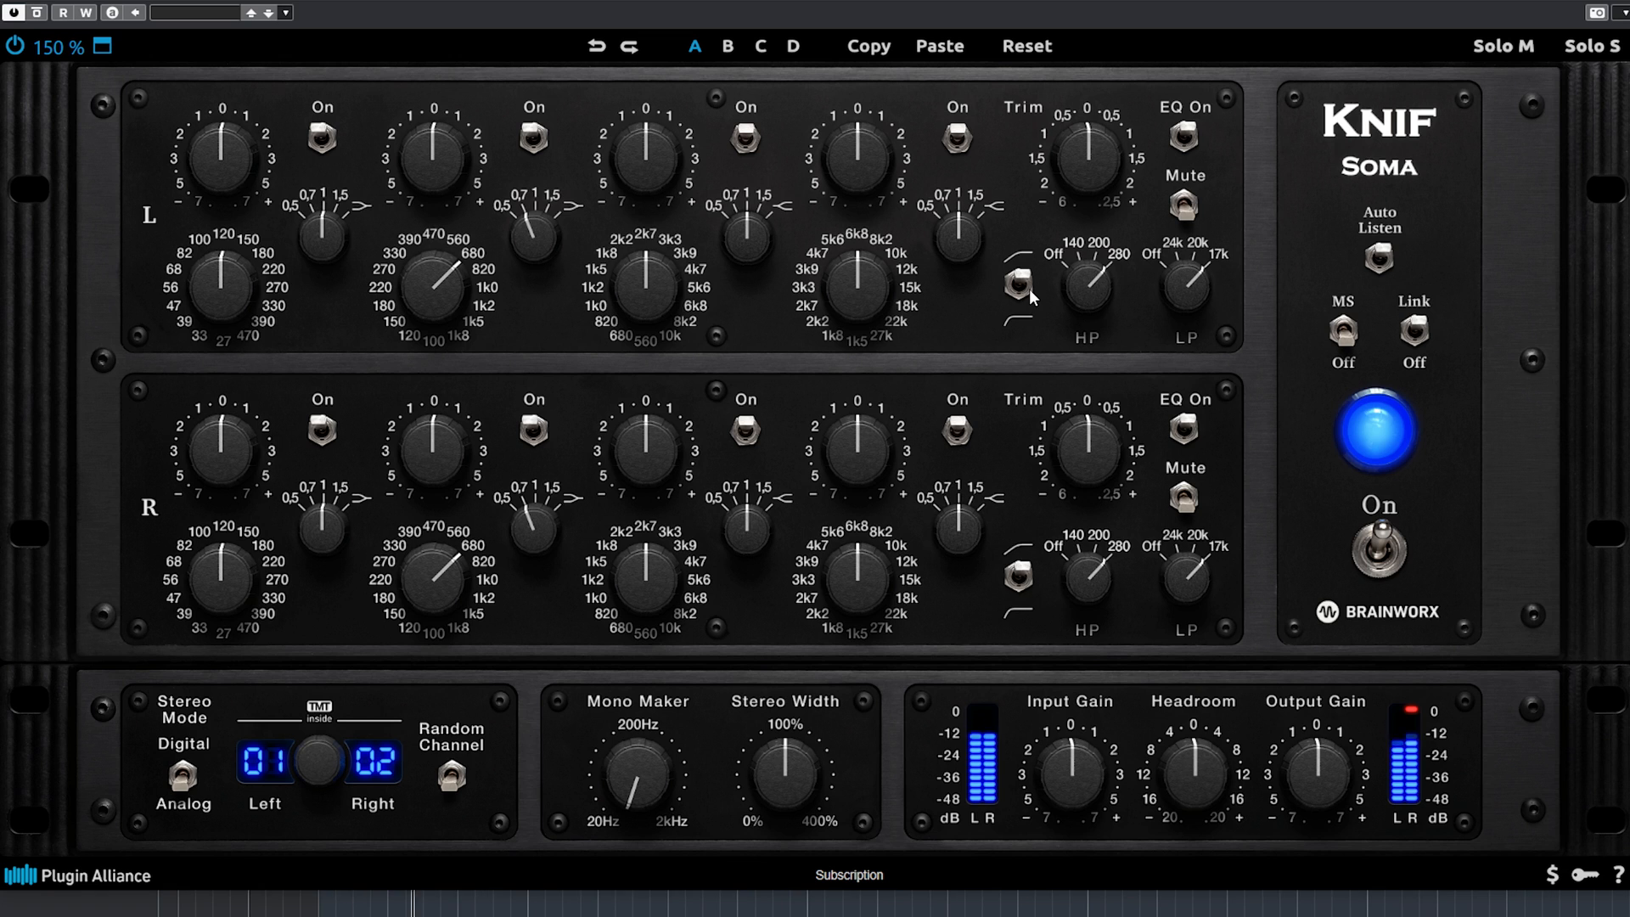
Set both the high-pass and the low-pass filter to Off.
{"action": "left_click_drag", "start_coordinate": [1075, 312], "coordinate": [1065, 384]}
{"action": "left_click_drag", "start_coordinate": [1082, 273], "coordinate": [1074, 355]}
{"action": "left_click_drag", "start_coordinate": [1189, 287], "coordinate": [1158, 436]}
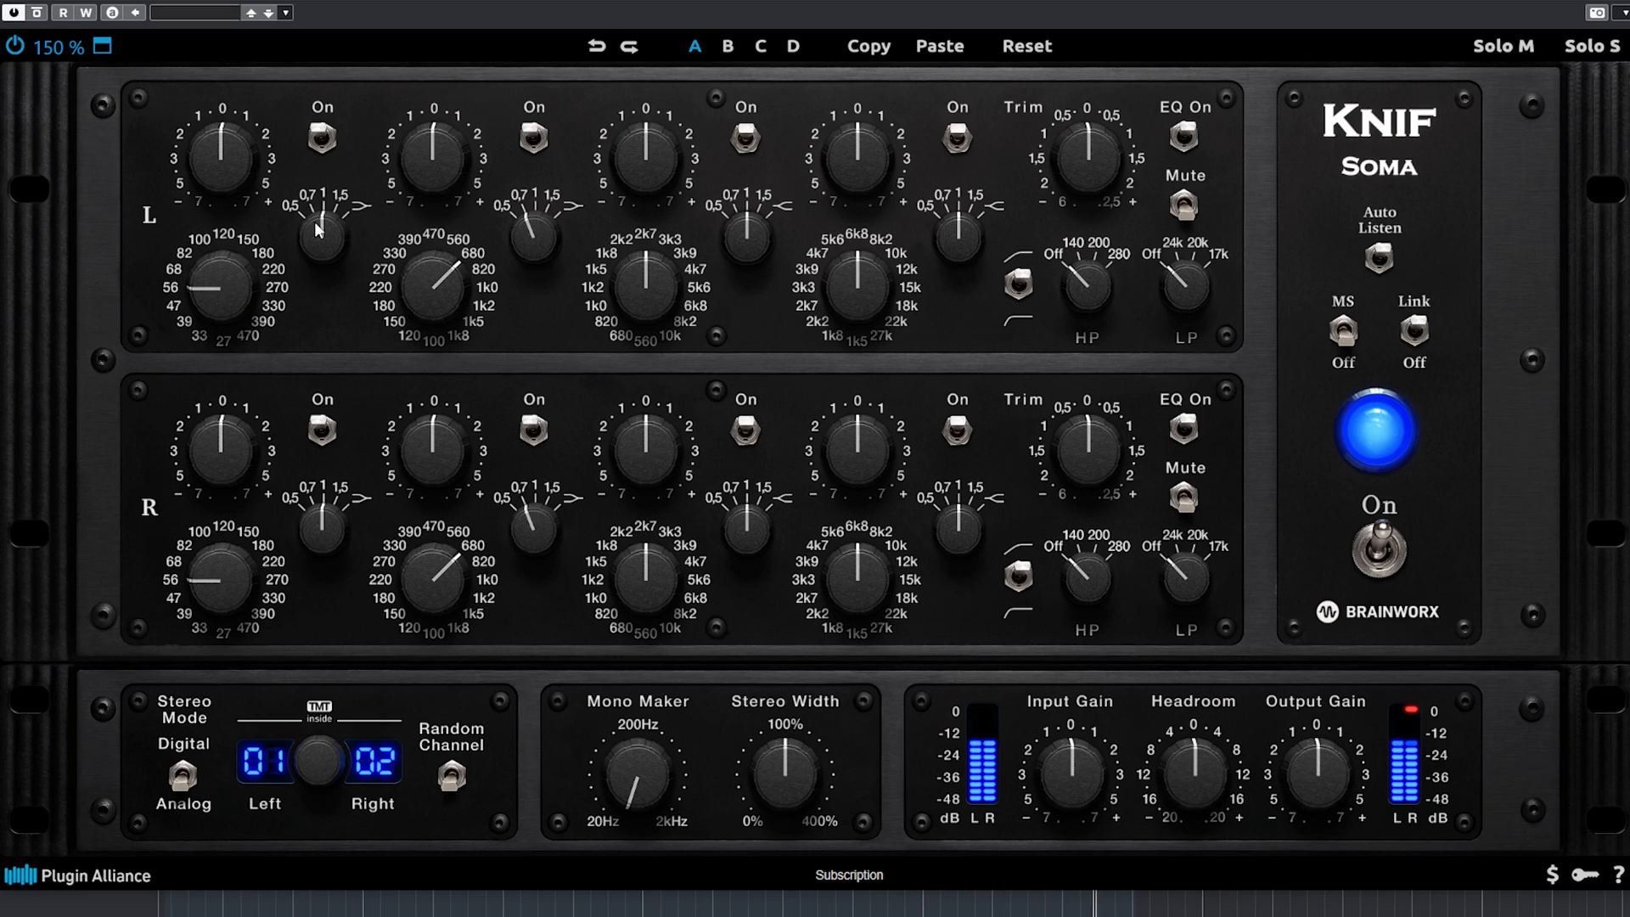
Set the first band to +2 gain at 68 with a Q of 1.5, and the high-pass filter to 50 in its low range.
{"action": "left_click_drag", "start_coordinate": [320, 231], "coordinate": [323, 201]}
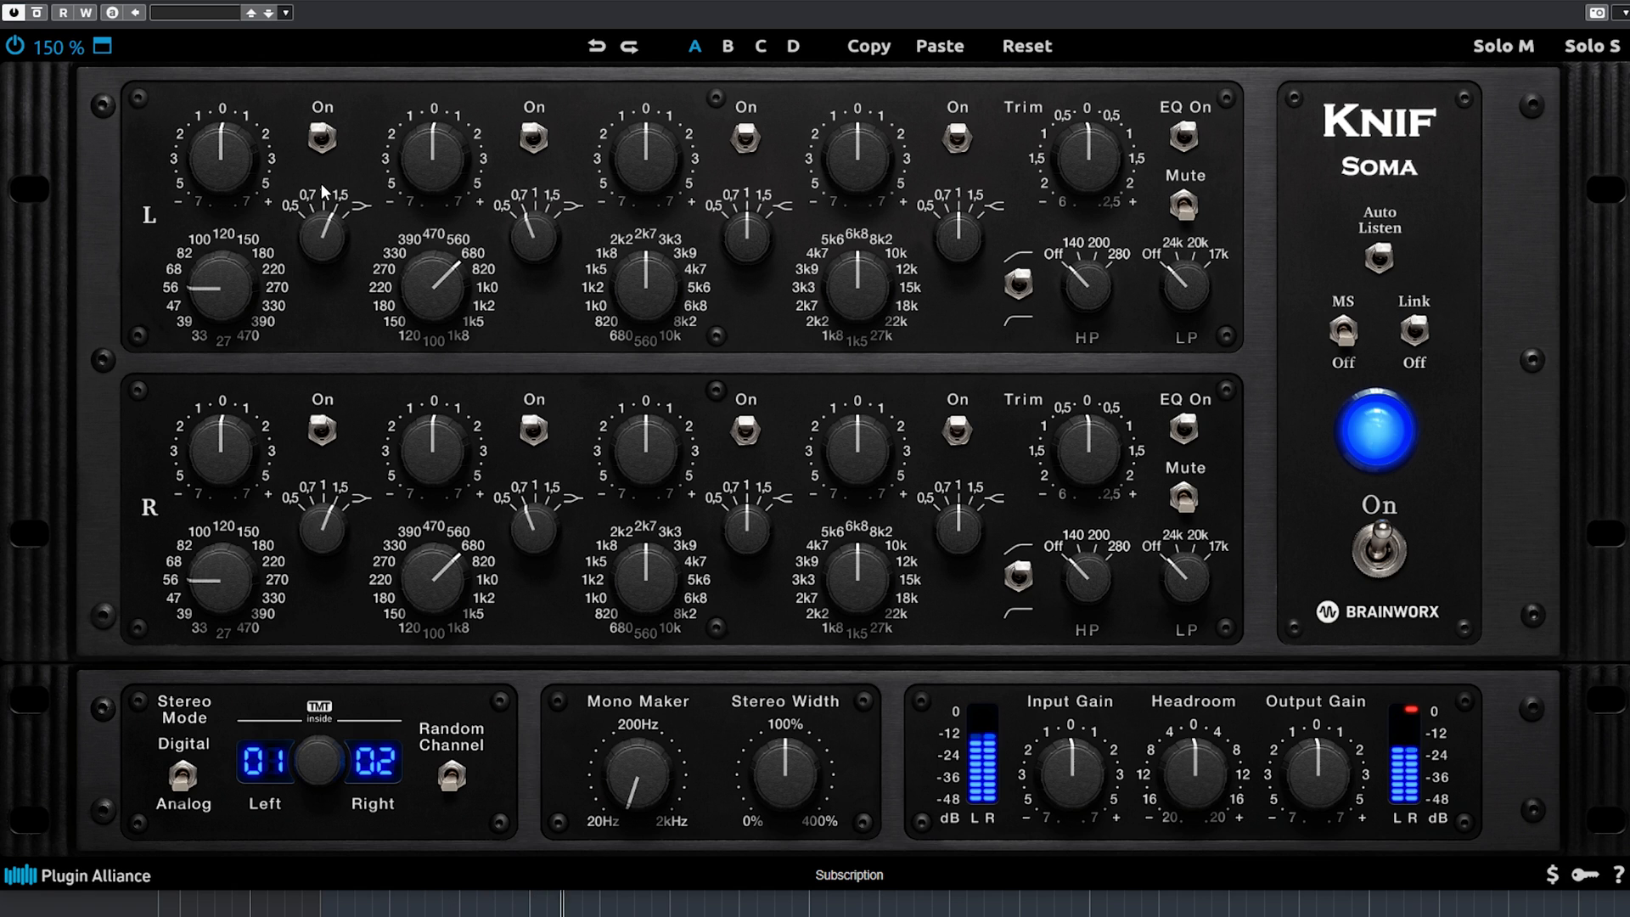
{"action": "left_click_drag", "start_coordinate": [207, 173], "coordinate": [212, 131]}
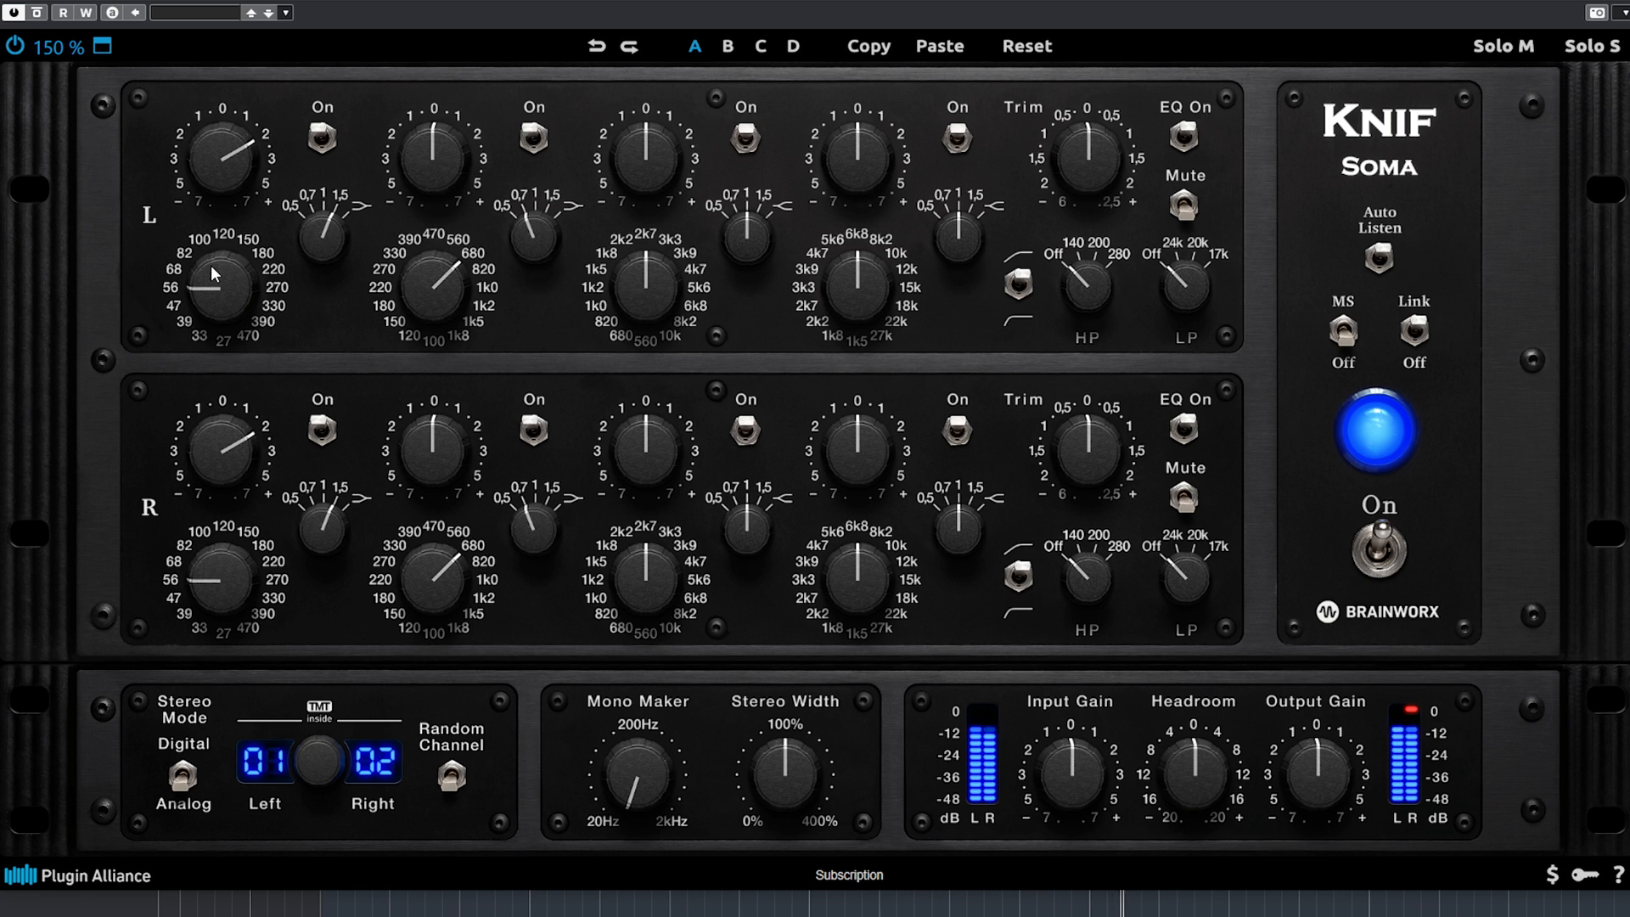
{"action": "left_click_drag", "start_coordinate": [211, 272], "coordinate": [204, 267]}
{"action": "left_click_drag", "start_coordinate": [1055, 293], "coordinate": [1103, 78]}
{"action": "left_click", "coordinate": [1021, 280]}
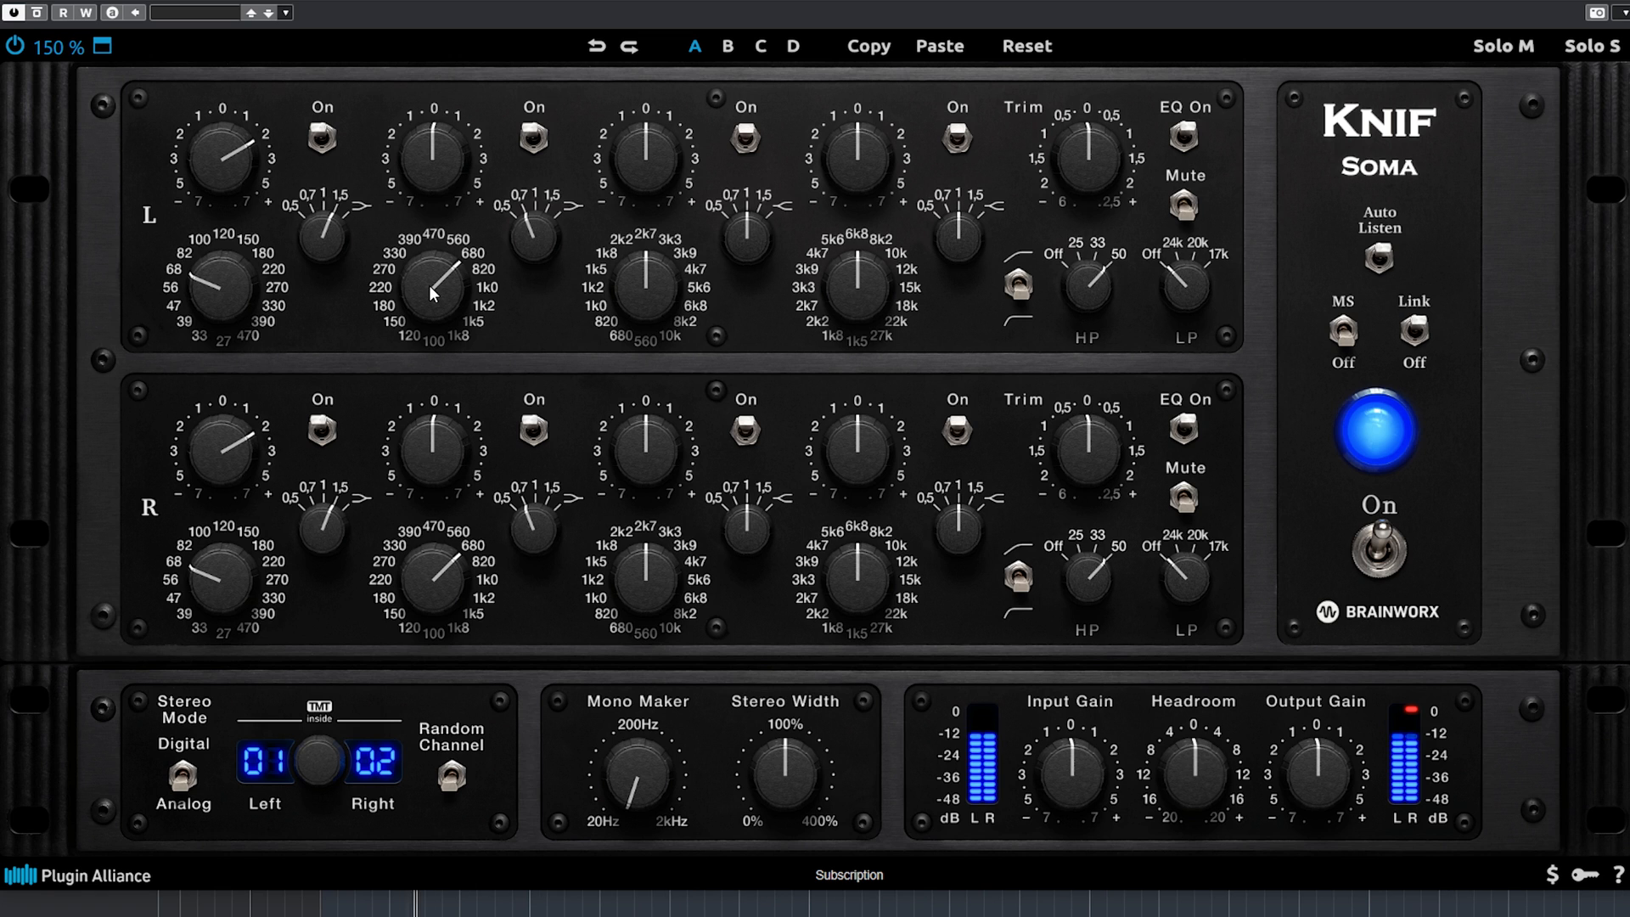
Boost the second band by about 0.5 at 680, and the fourth band by about 0.5 at 10k.
{"action": "mouse_move", "coordinate": [430, 284]}
{"action": "left_mouse_down"}
{"action": "mouse_move", "coordinate": [430, 253]}
{"action": "mouse_move", "coordinate": [430, 304]}
{"action": "mouse_move", "coordinate": [435, 285]}
{"action": "left_mouse_up"}
{"action": "left_click_drag", "start_coordinate": [438, 189], "coordinate": [424, 151]}
{"action": "left_click_drag", "start_coordinate": [869, 303], "coordinate": [848, 251]}
{"action": "mouse_move", "coordinate": [850, 161]}
{"action": "left_mouse_down"}
{"action": "mouse_move", "coordinate": [854, 115]}
{"action": "mouse_move", "coordinate": [837, 147]}
{"action": "left_mouse_up"}
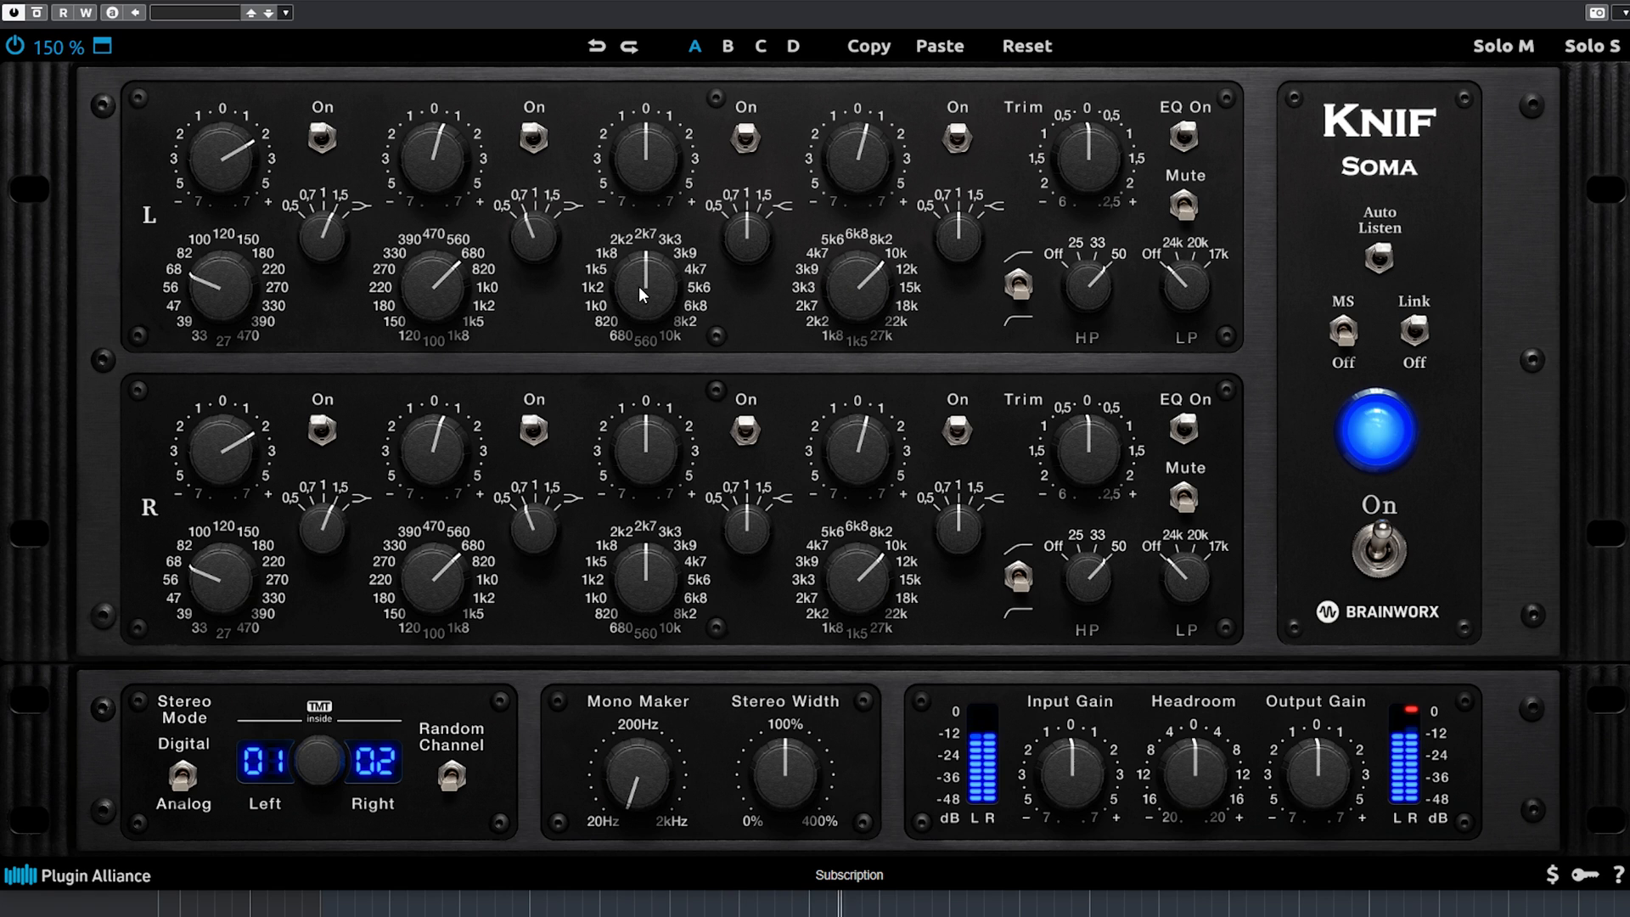
Set the third band to 4k7 with a gain of about +1 and a Q of 0.5.
{"action": "left_click_drag", "start_coordinate": [639, 289], "coordinate": [734, 300]}
{"action": "mouse_move", "coordinate": [652, 160]}
{"action": "left_mouse_down"}
{"action": "mouse_move", "coordinate": [657, 134]}
{"action": "mouse_move", "coordinate": [639, 172]}
{"action": "left_mouse_up"}
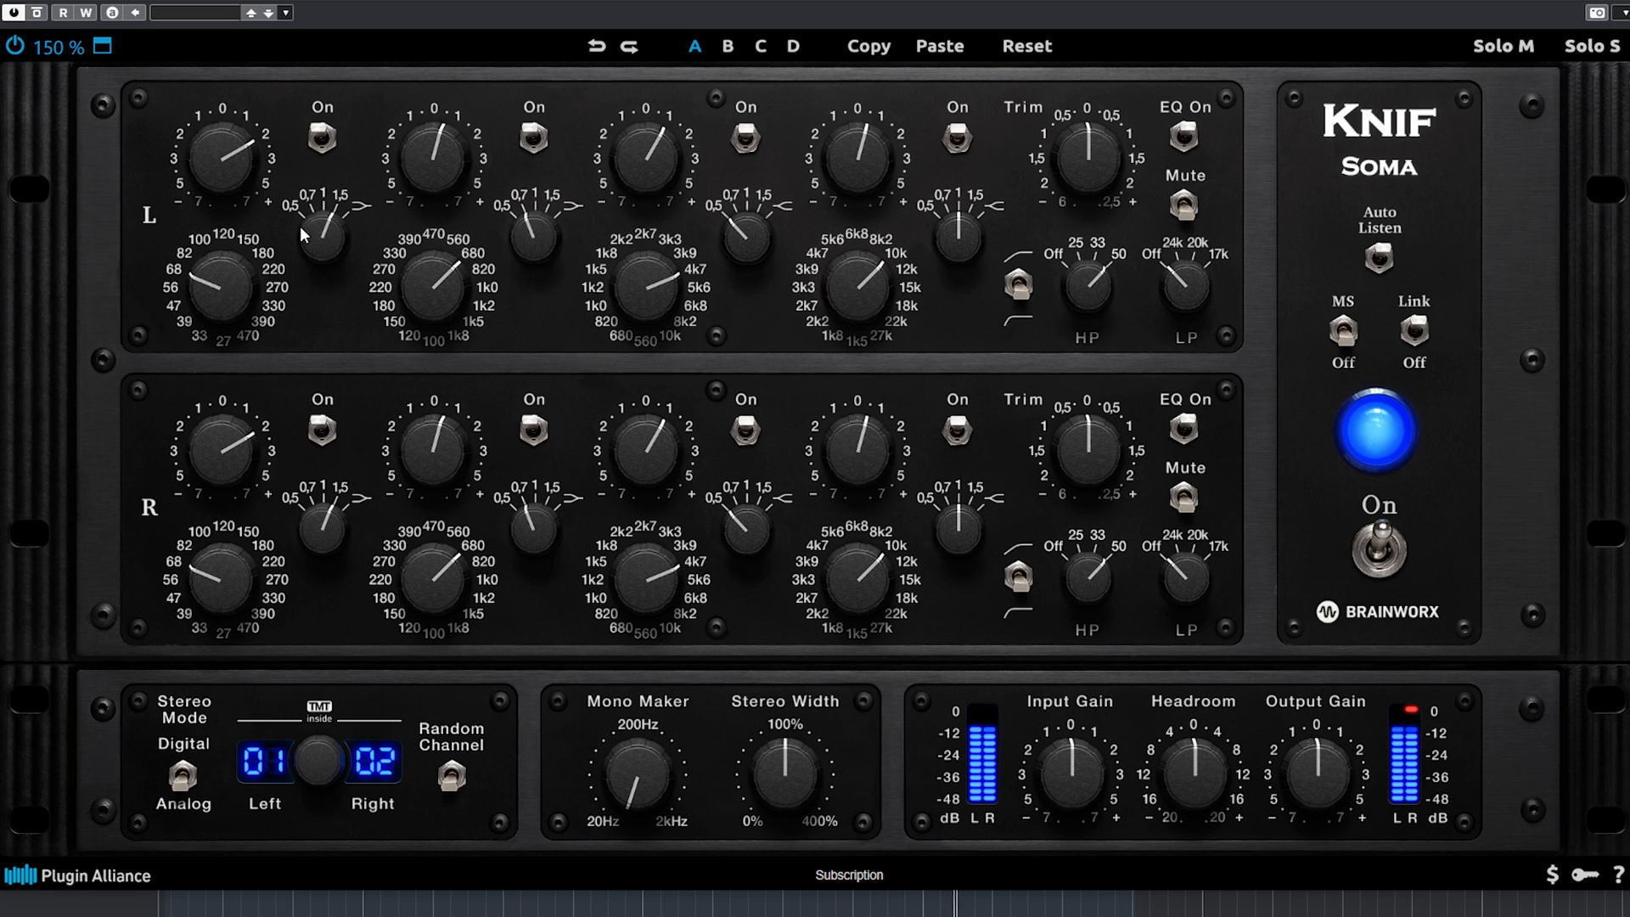
Compare the combined EQ settings of all four bands with the plugin bypassed and enabled.
{"action": "left_click", "coordinate": [38, 12]}
{"action": "left_click", "coordinate": [37, 12]}
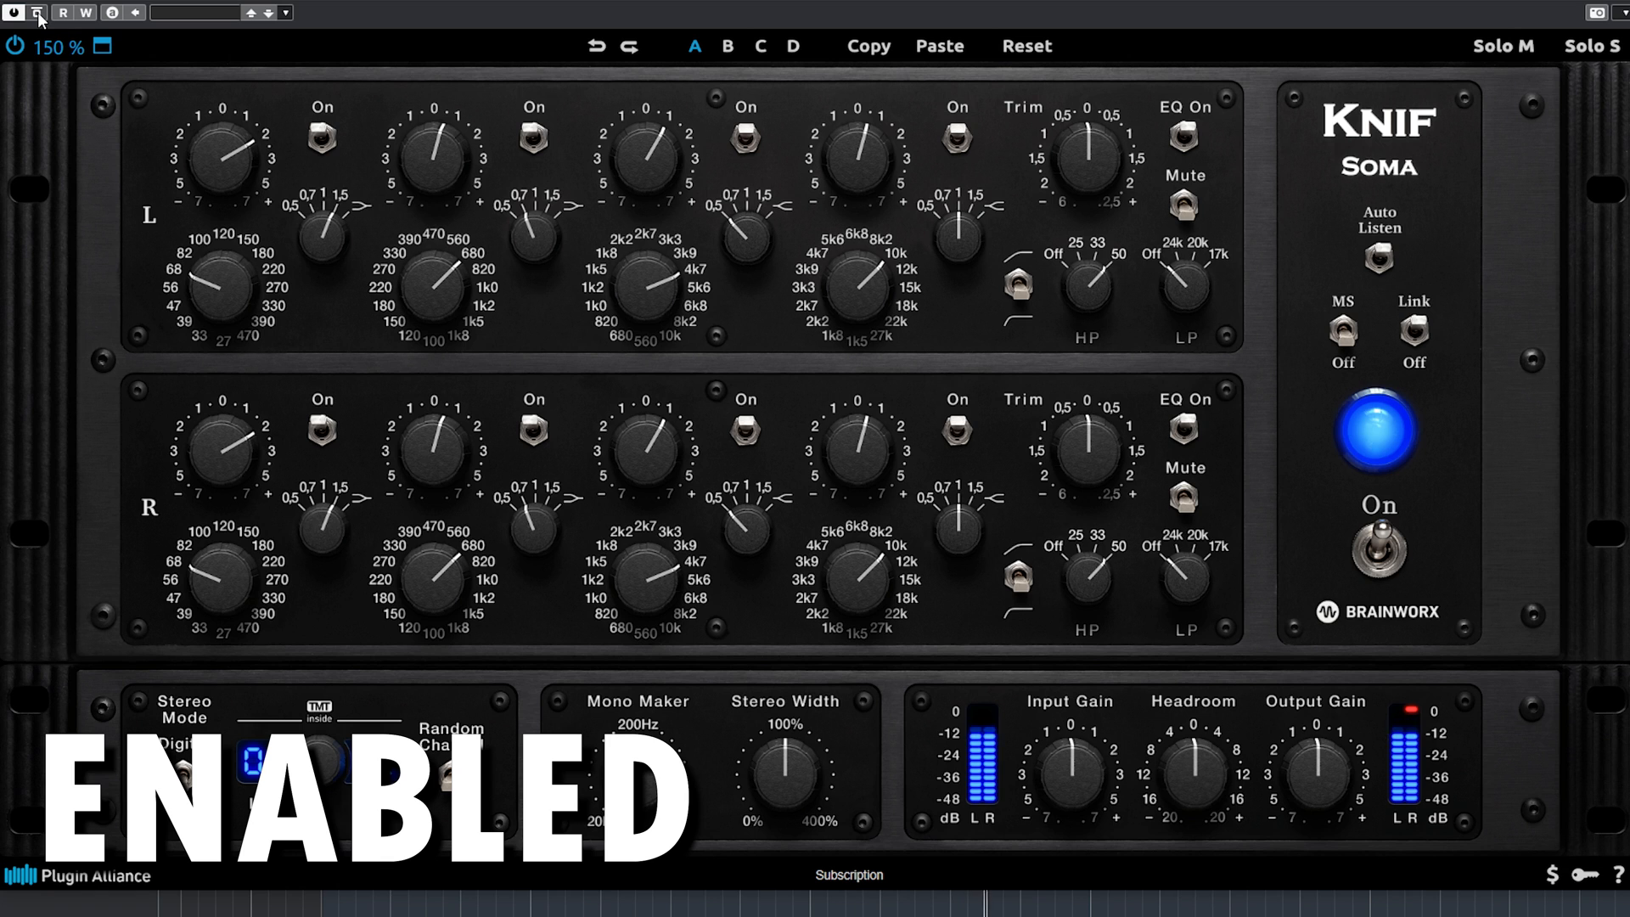
{"action": "left_click", "coordinate": [37, 12]}
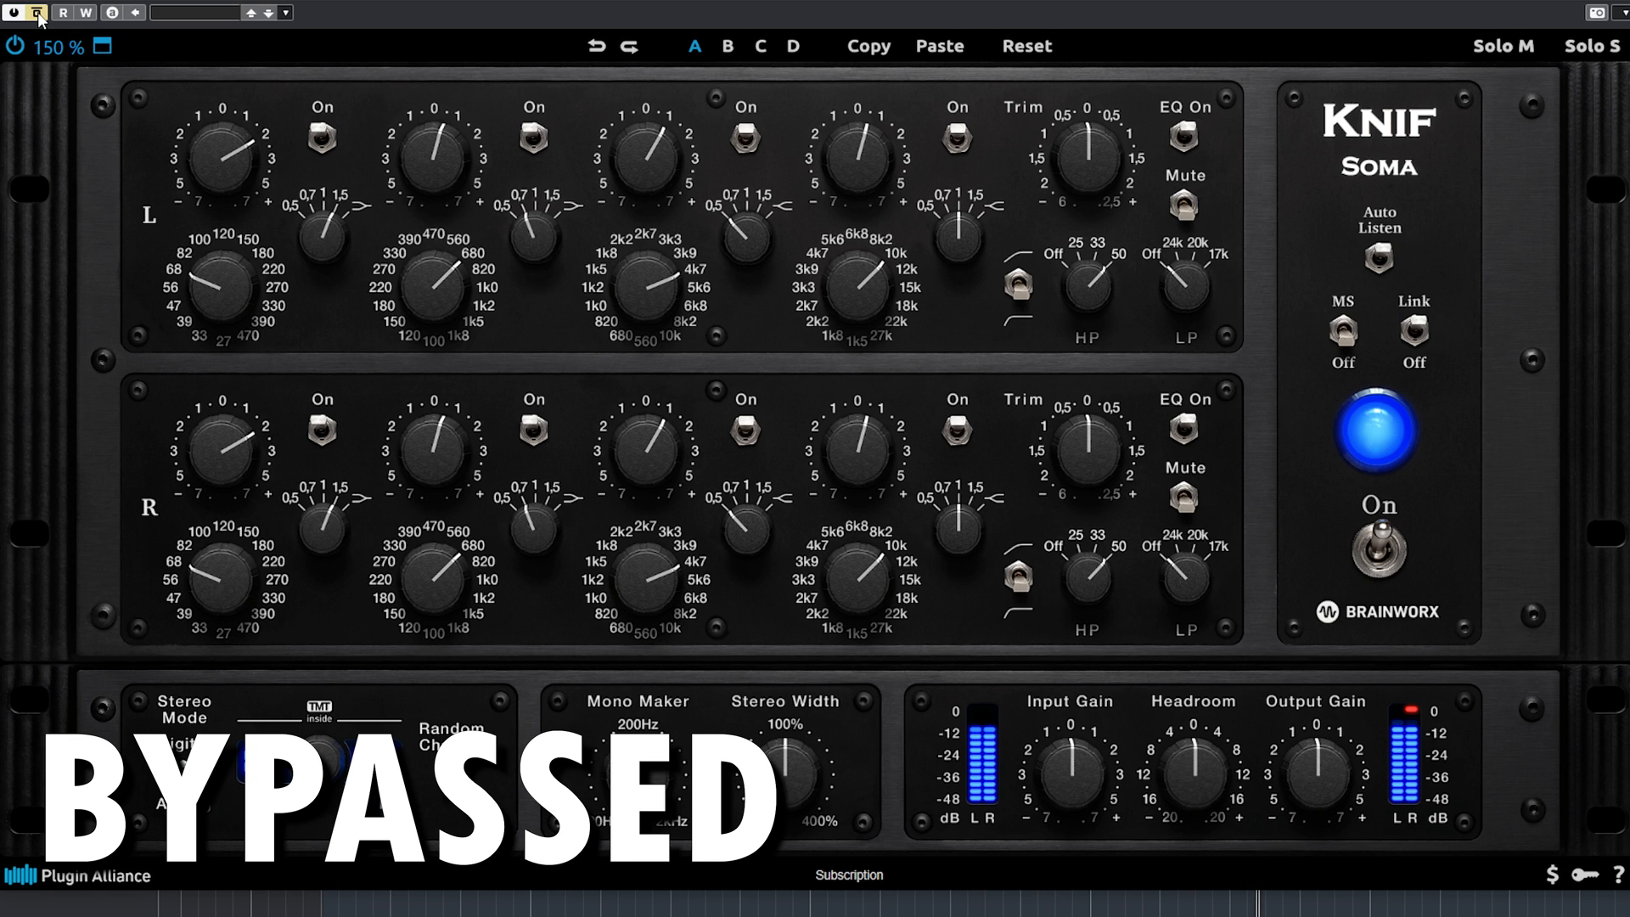
{"action": "left_click", "coordinate": [37, 12]}
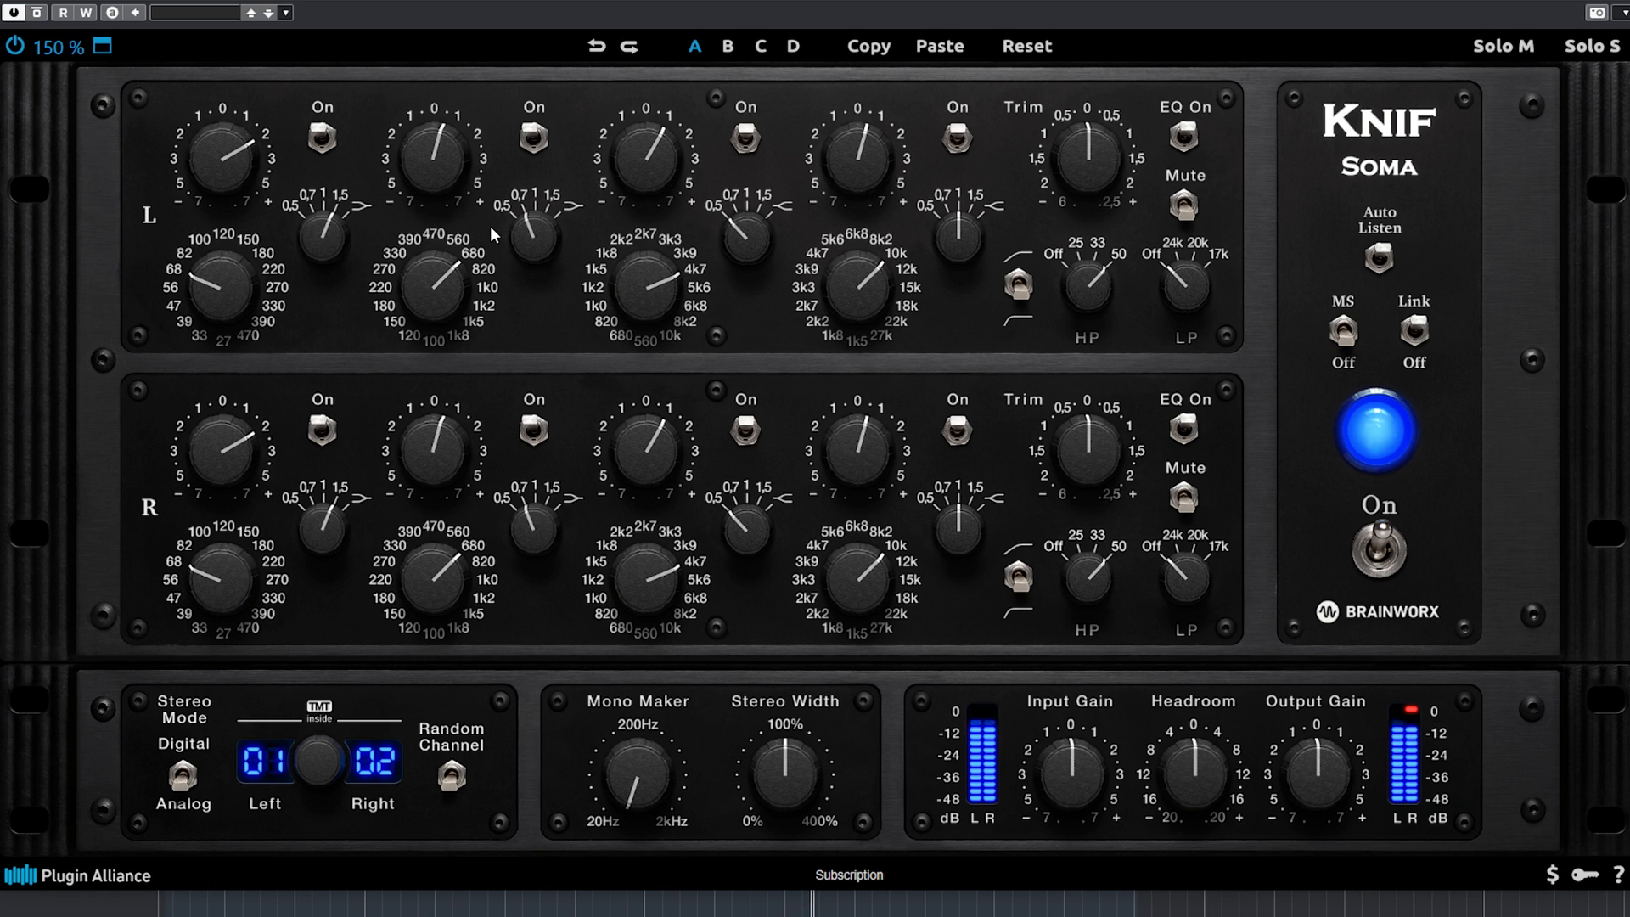
Raise the gain of the first and fourth bands to about +5 and of the second and third bands to about +4.
{"action": "left_click_drag", "start_coordinate": [431, 161], "coordinate": [429, 110]}
{"action": "left_click_drag", "start_coordinate": [644, 155], "coordinate": [638, 111]}
{"action": "left_click_drag", "start_coordinate": [865, 163], "coordinate": [866, 90]}
{"action": "left_click_drag", "start_coordinate": [223, 154], "coordinate": [220, 115]}
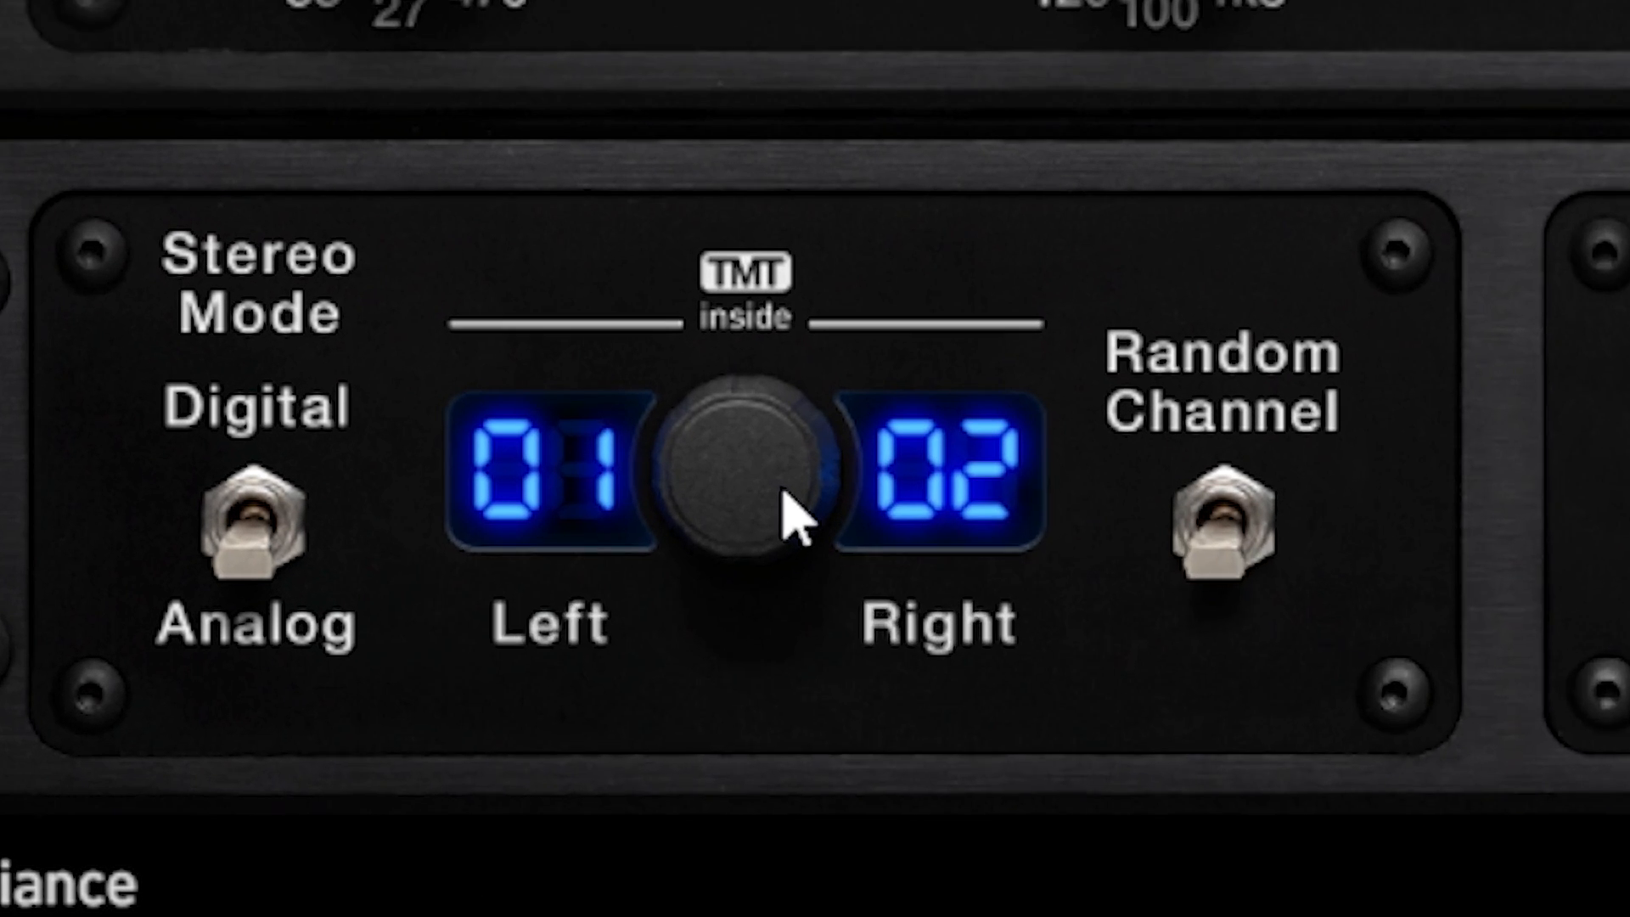
Change the TMT channel pair to 02 for the left side and 03 for the right side.
{"action": "left_click_drag", "start_coordinate": [330, 765], "coordinate": [330, 742]}
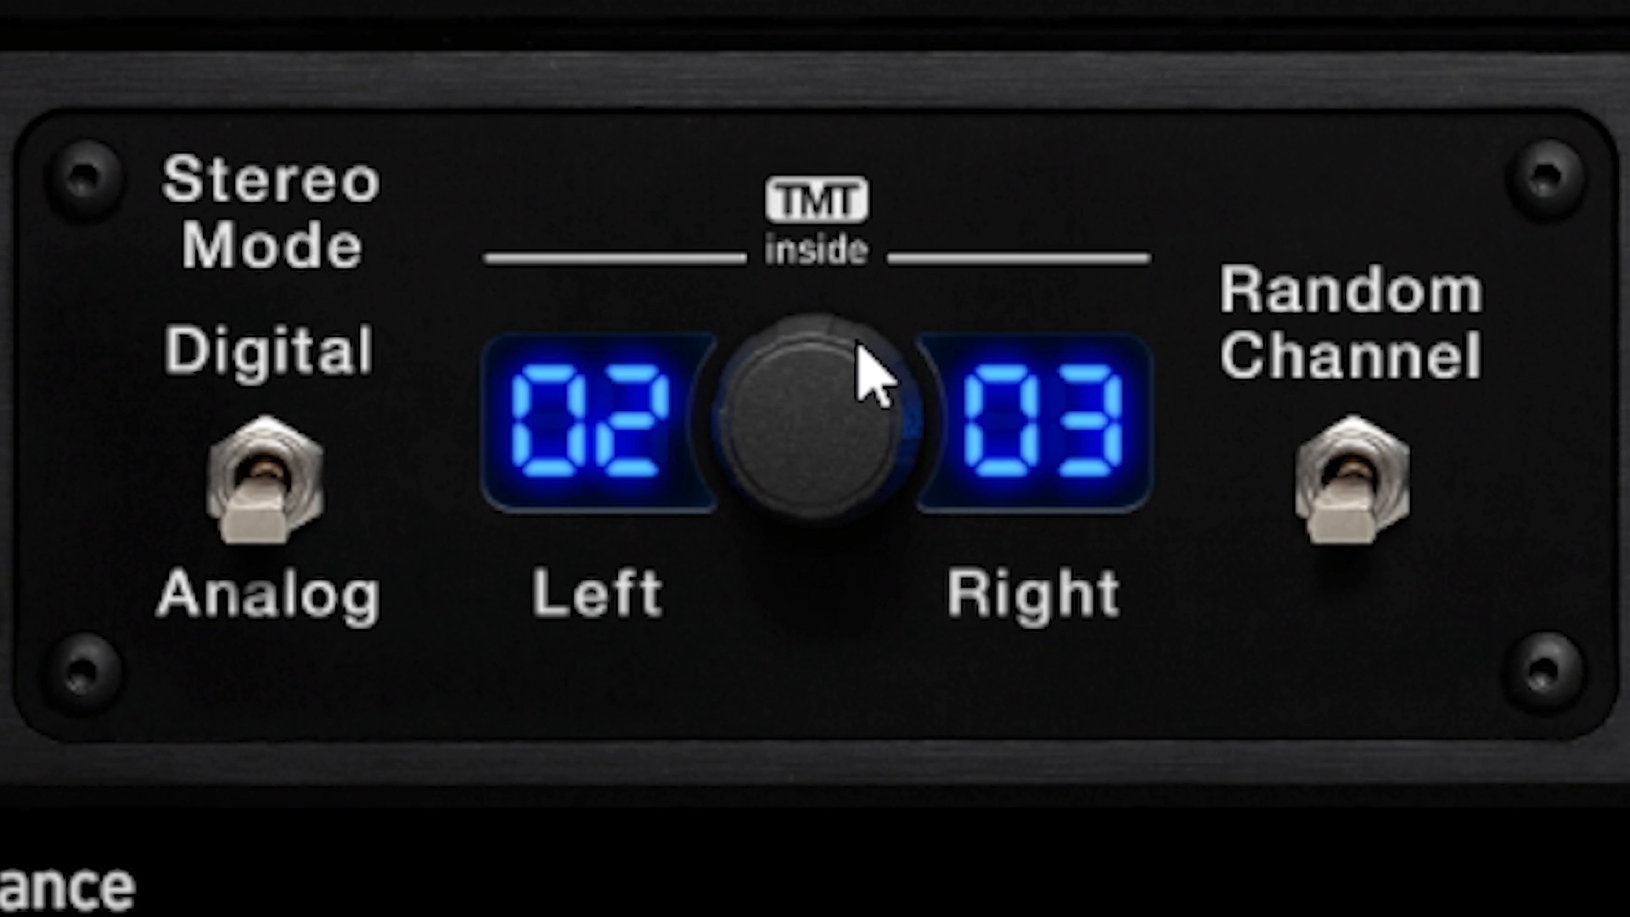